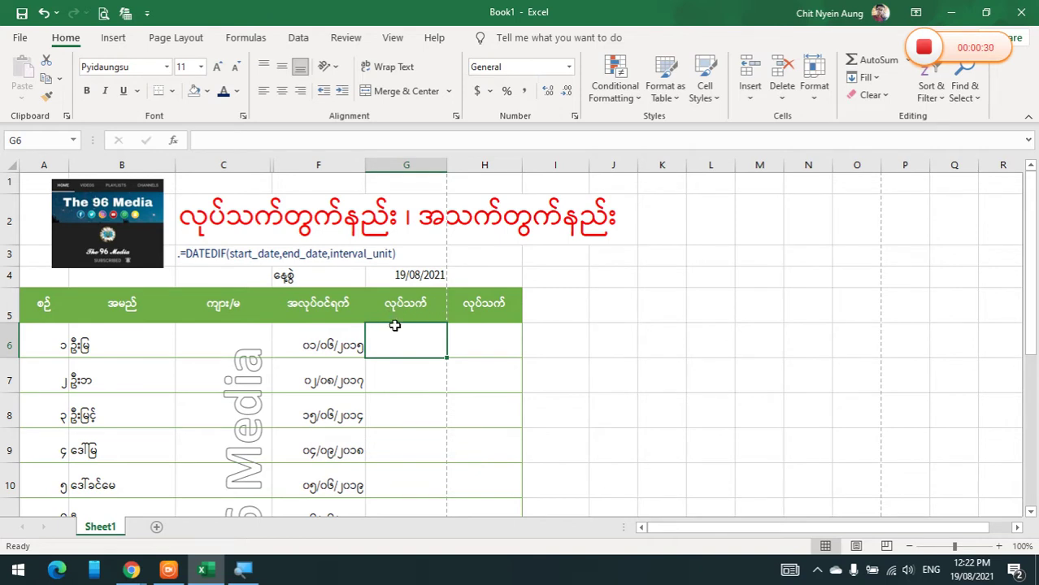
# - Replace the date in cell G4 with the formula =TODAY()
pyautogui.click(400, 280)
pyautogui.press('Delete')
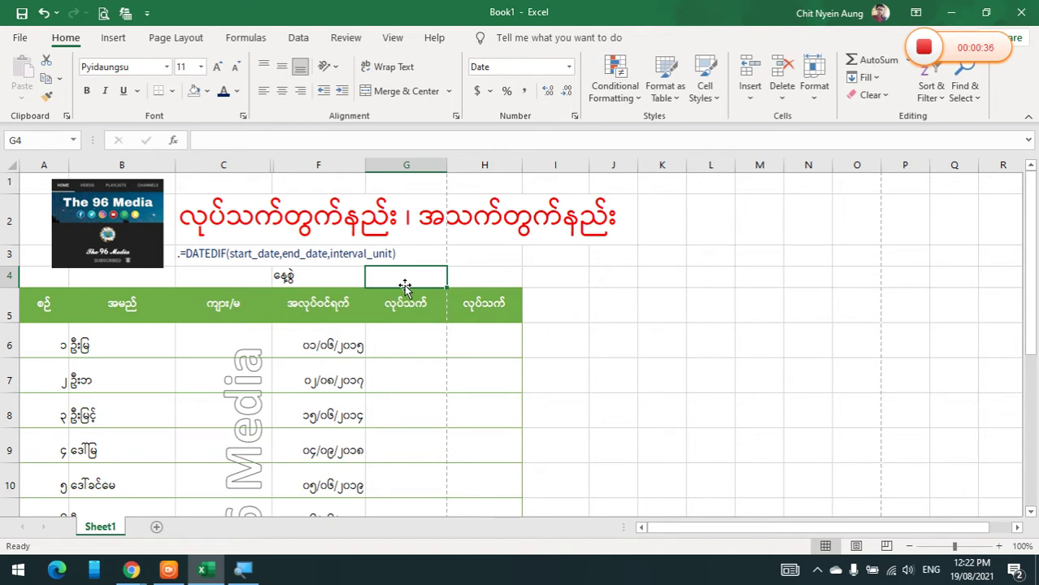
pyautogui.write('=')
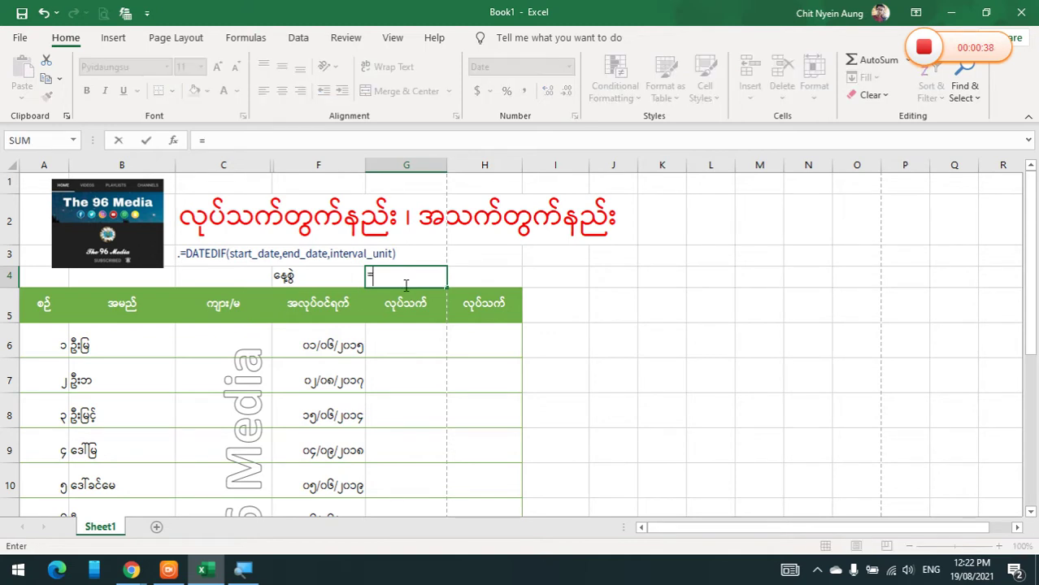
pyautogui.write('t')
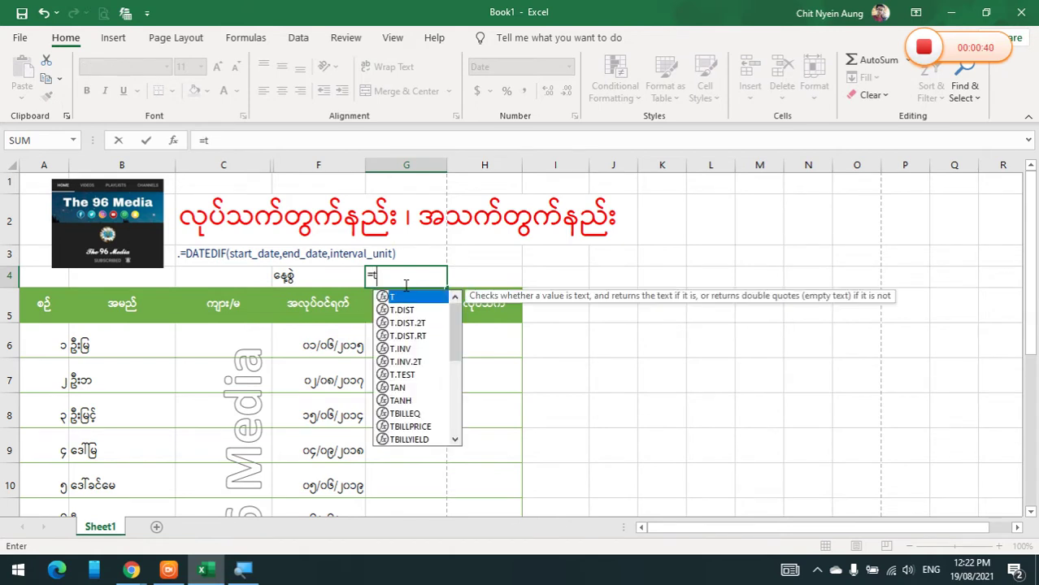
pyautogui.write('od')
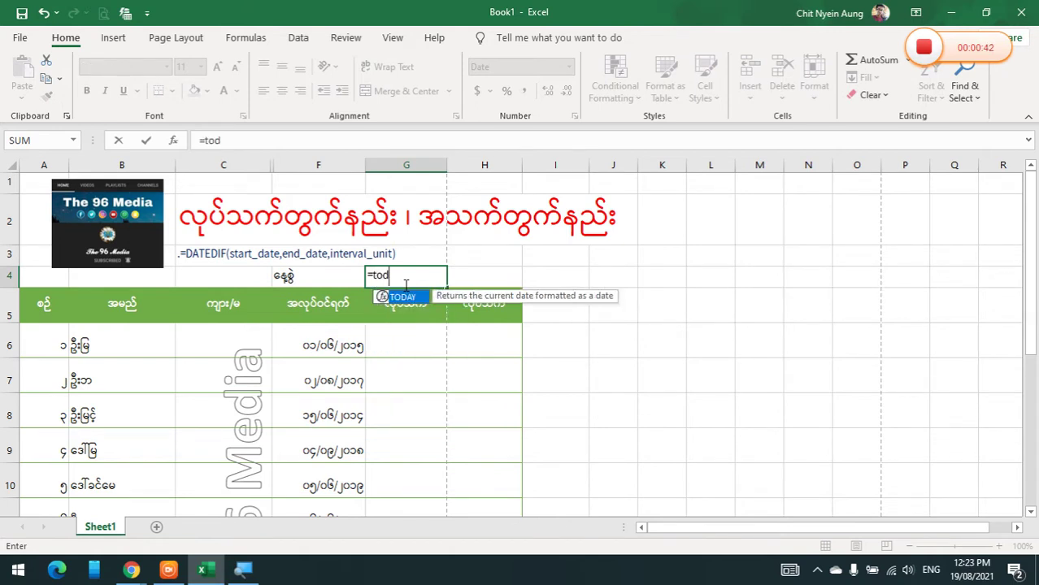
pyautogui.press('Tab')
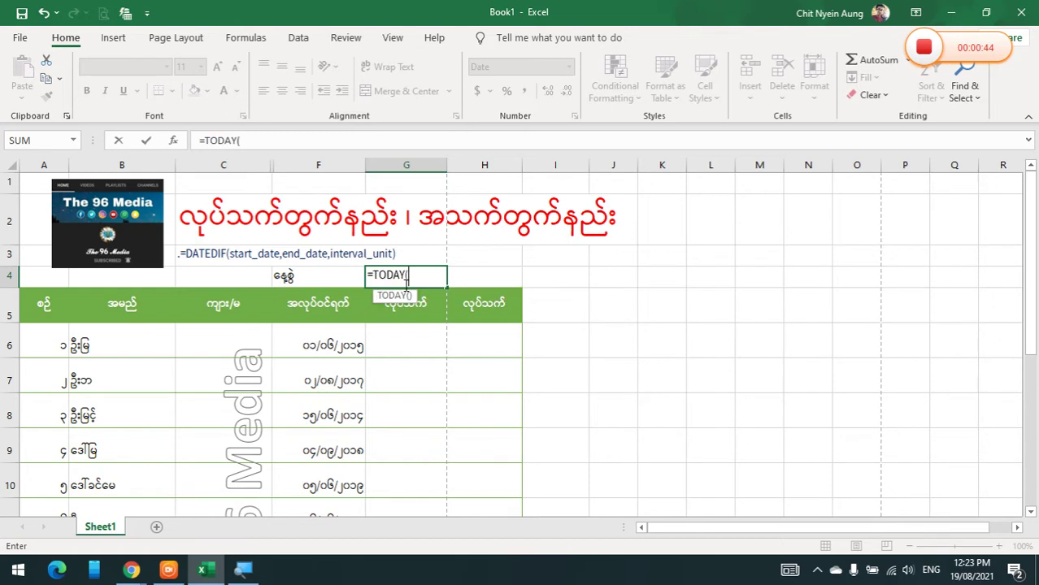
pyautogui.write(')')
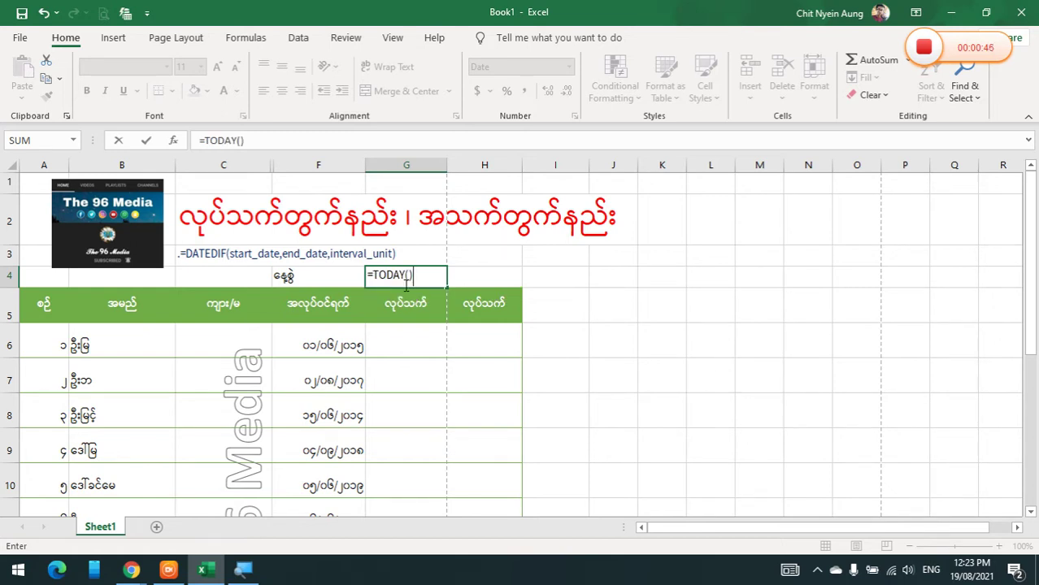
pyautogui.press('Return')
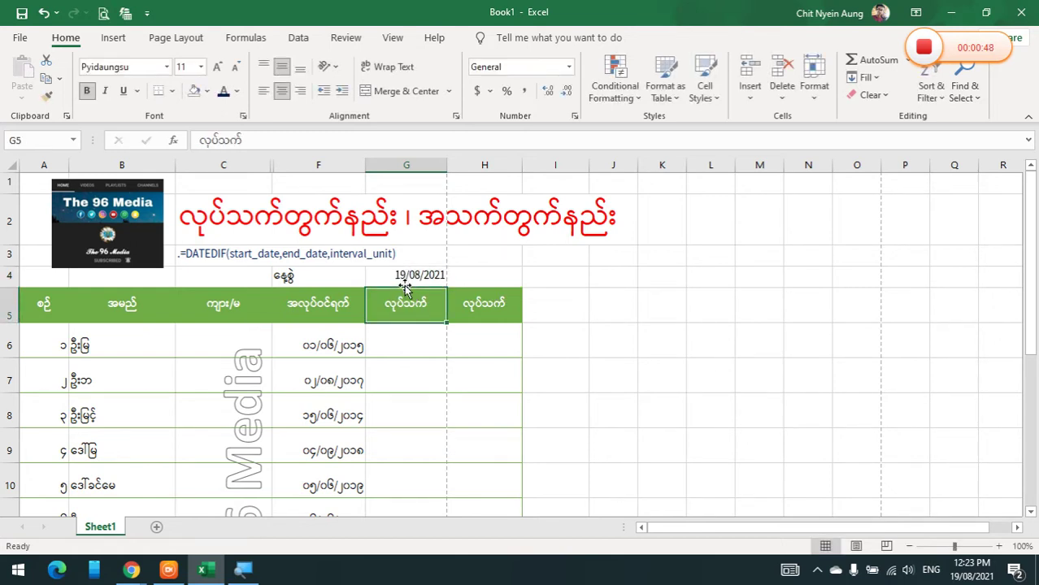
pyautogui.click(405, 279)
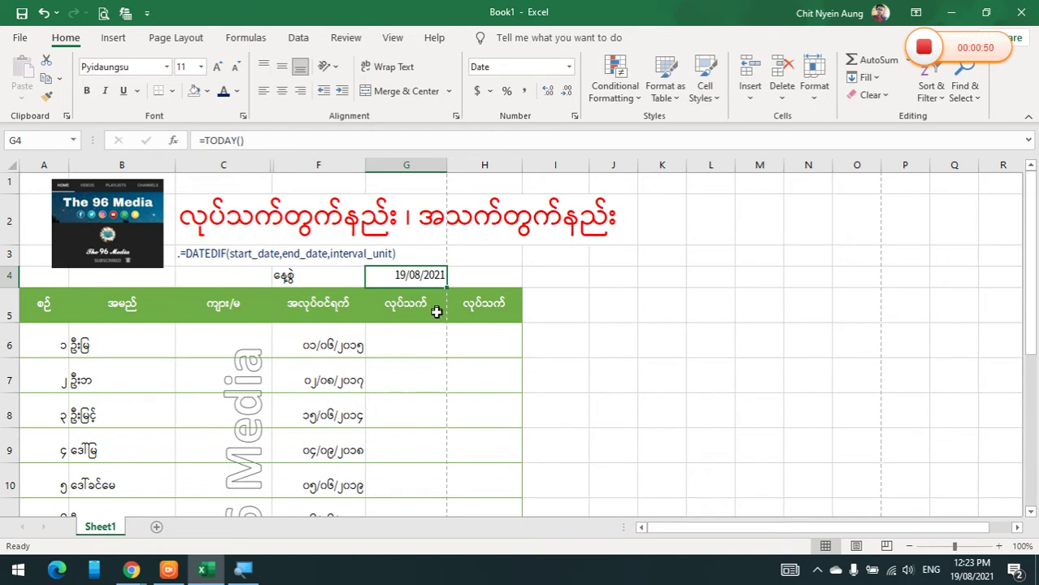
pyautogui.click(433, 338)
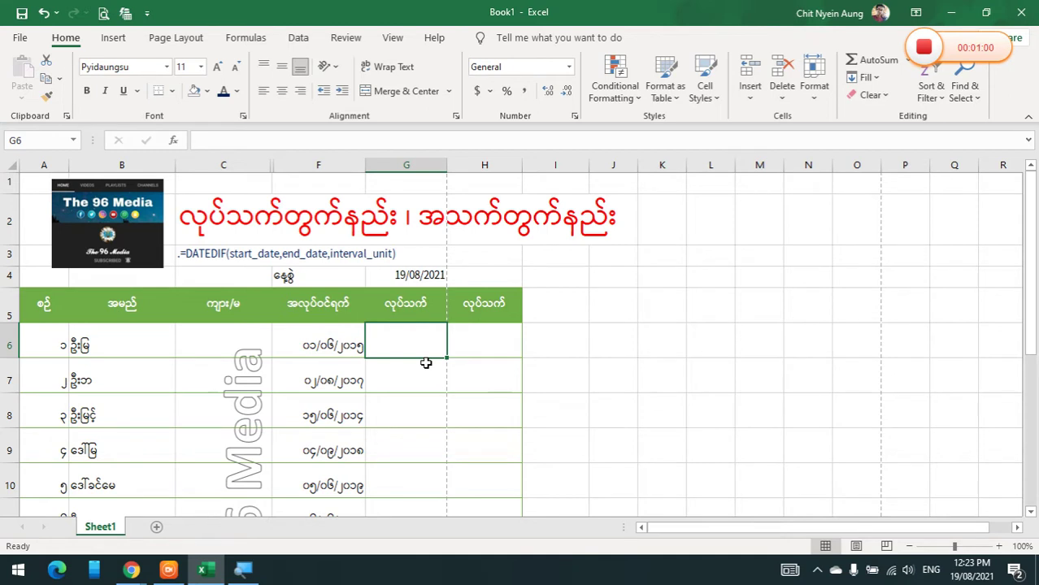
pyautogui.write('=')
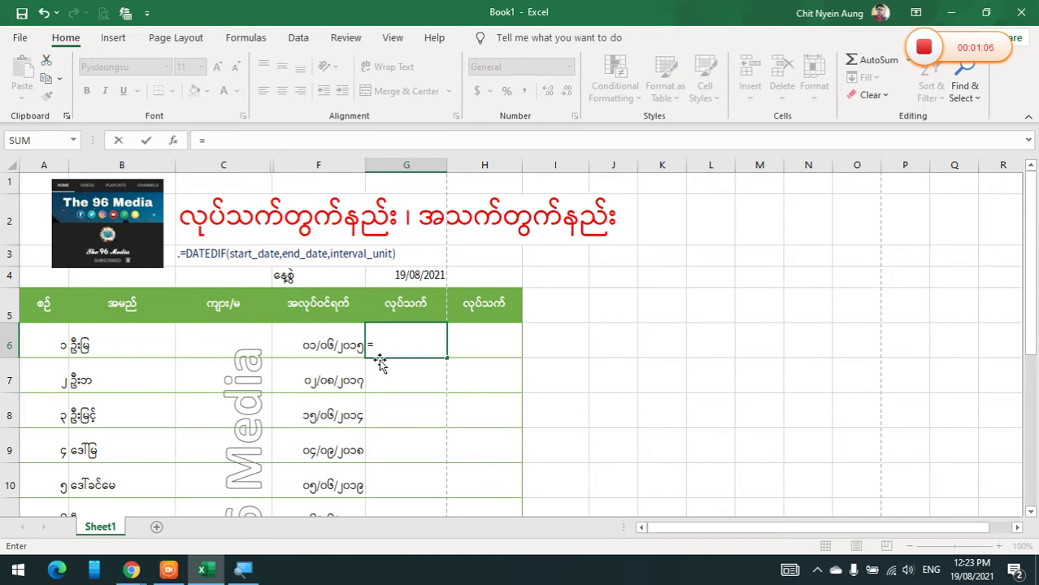
pyautogui.write('datedif')
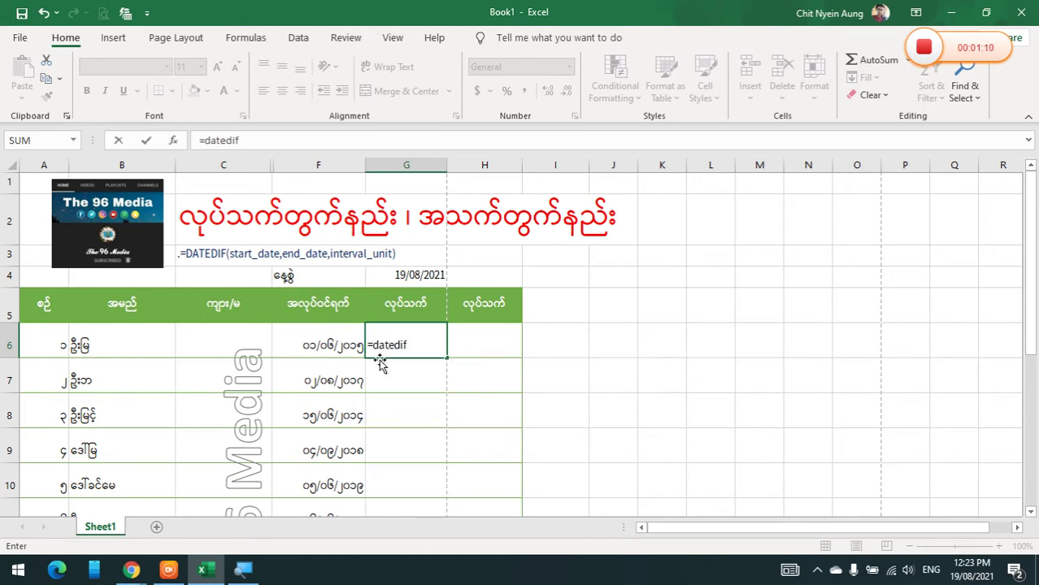
pyautogui.write('(')
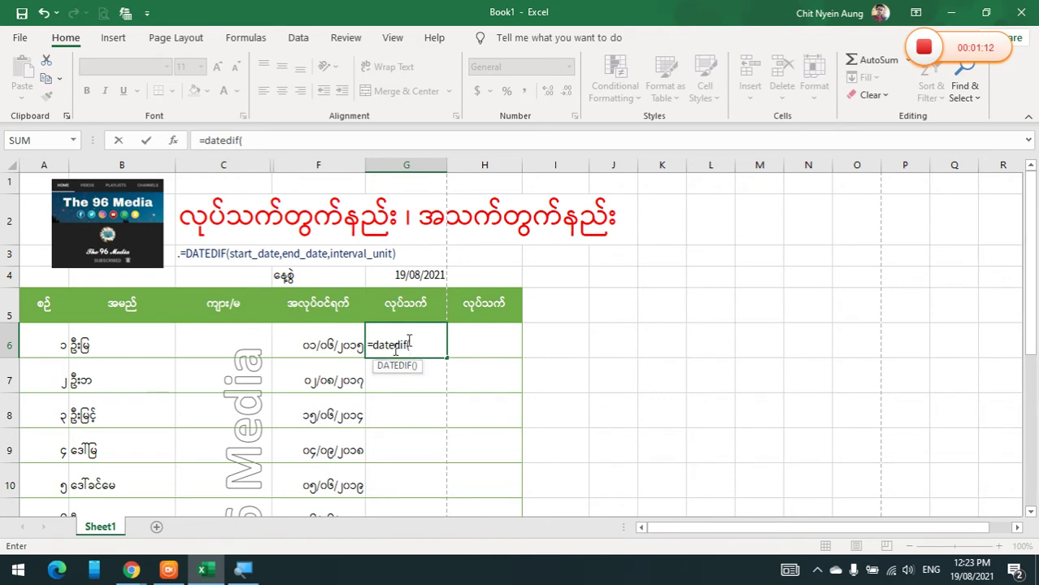
pyautogui.click(326, 345)
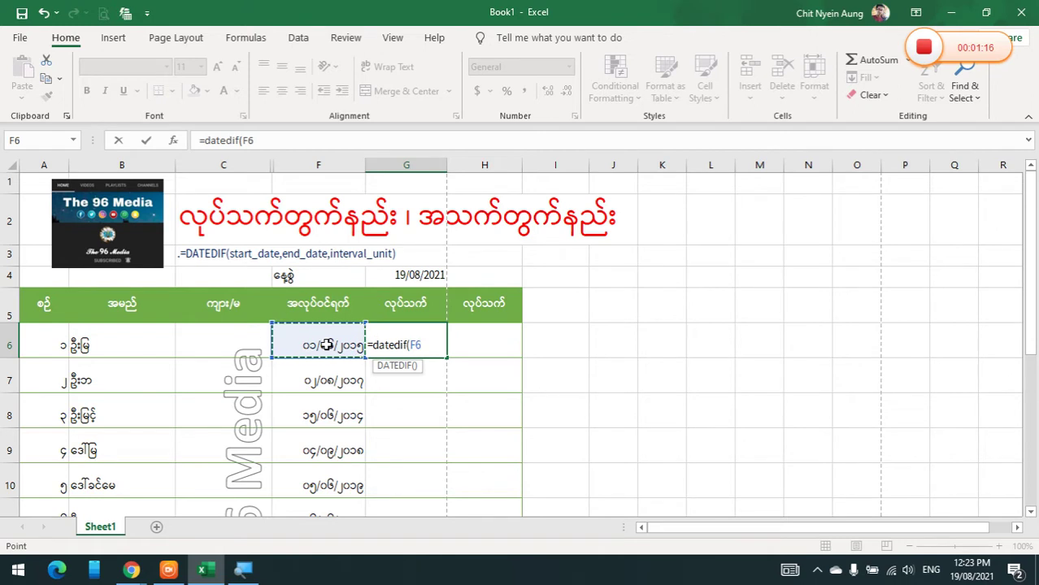
pyautogui.press('F8')
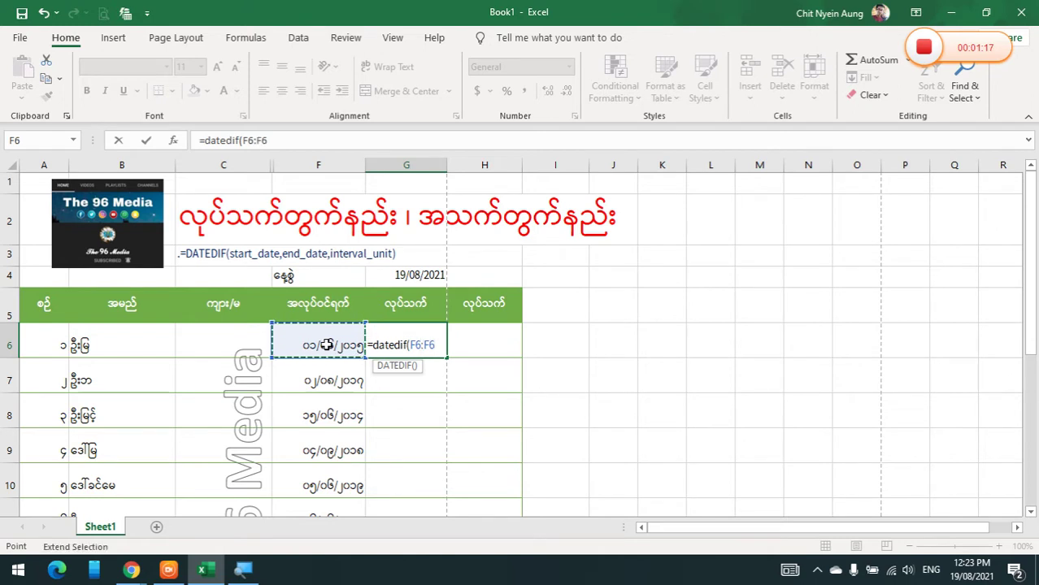
pyautogui.click(409, 278)
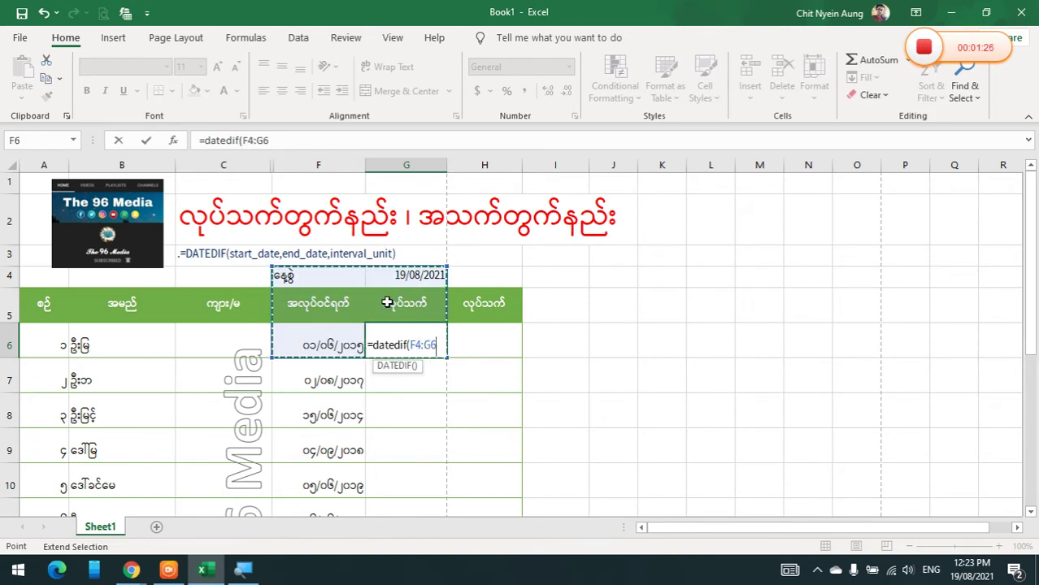
pyautogui.press('Escape')
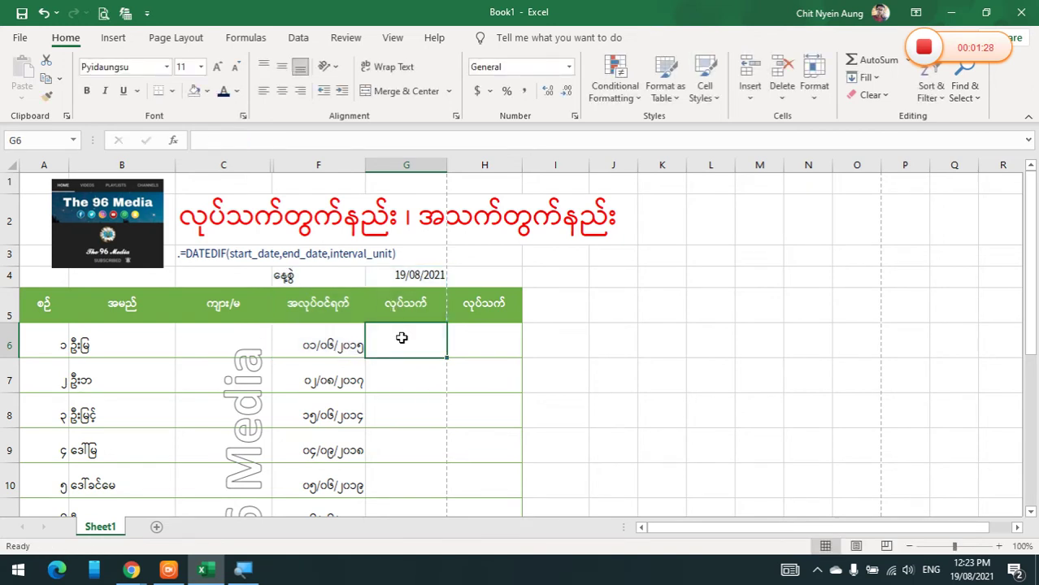
# - Enter =DATEDIF(F6,G4,"Y") in cell G6 to calculate the first employee's years of service
pyautogui.write('=date')
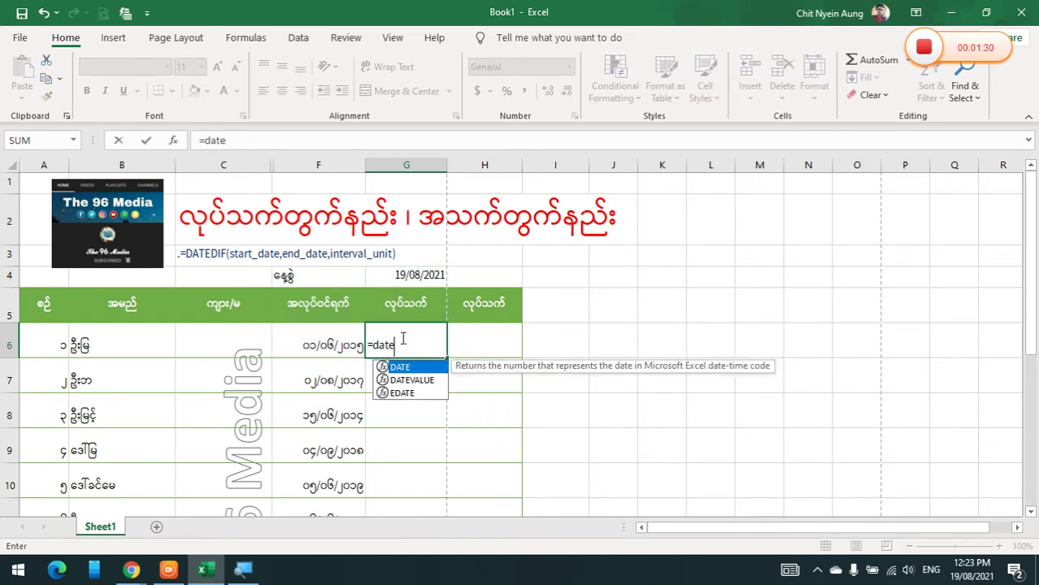
pyautogui.write('dif')
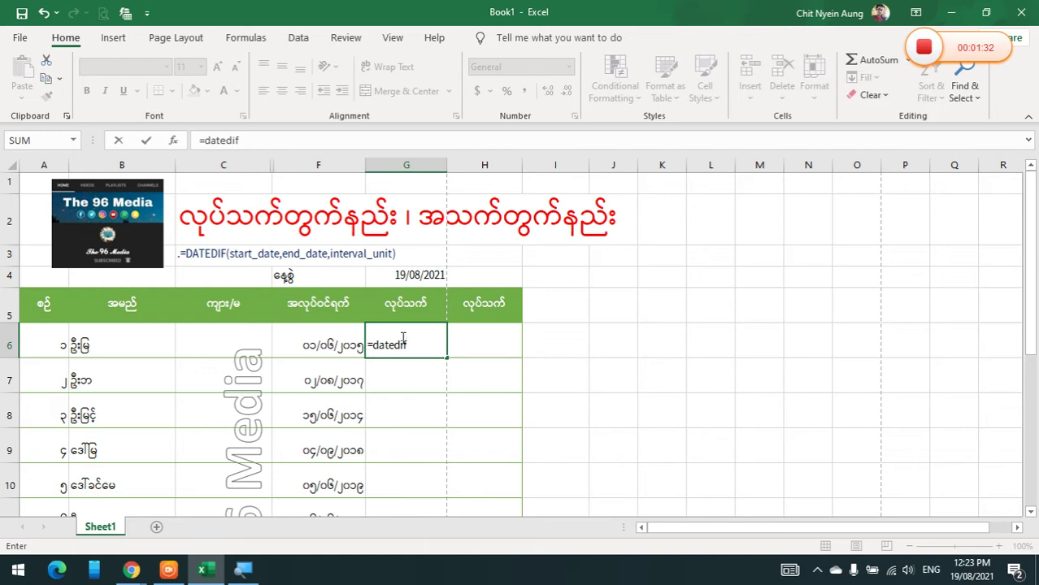
pyautogui.write('(')
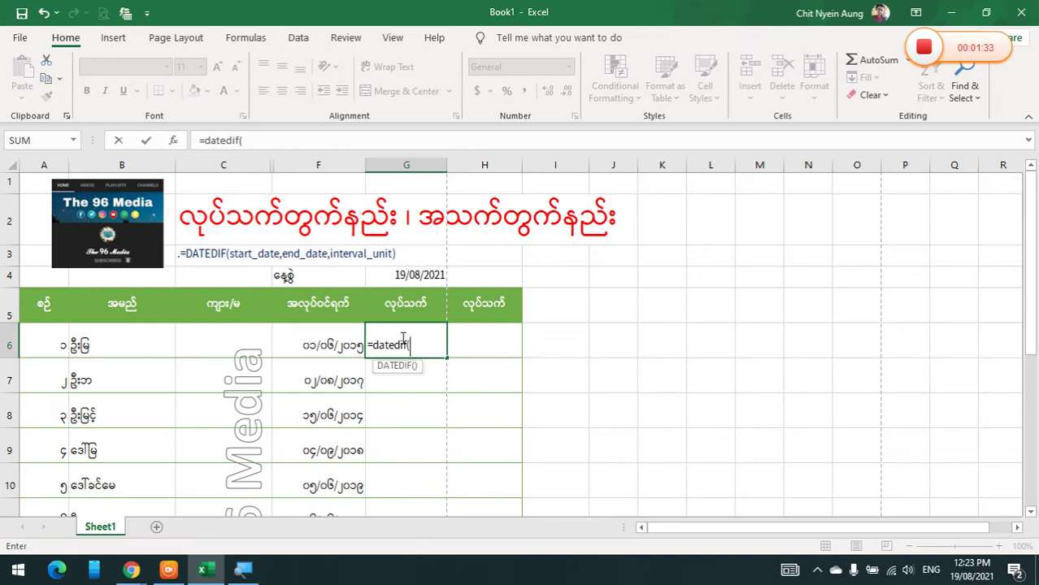
pyautogui.click(334, 348)
pyautogui.write(',')
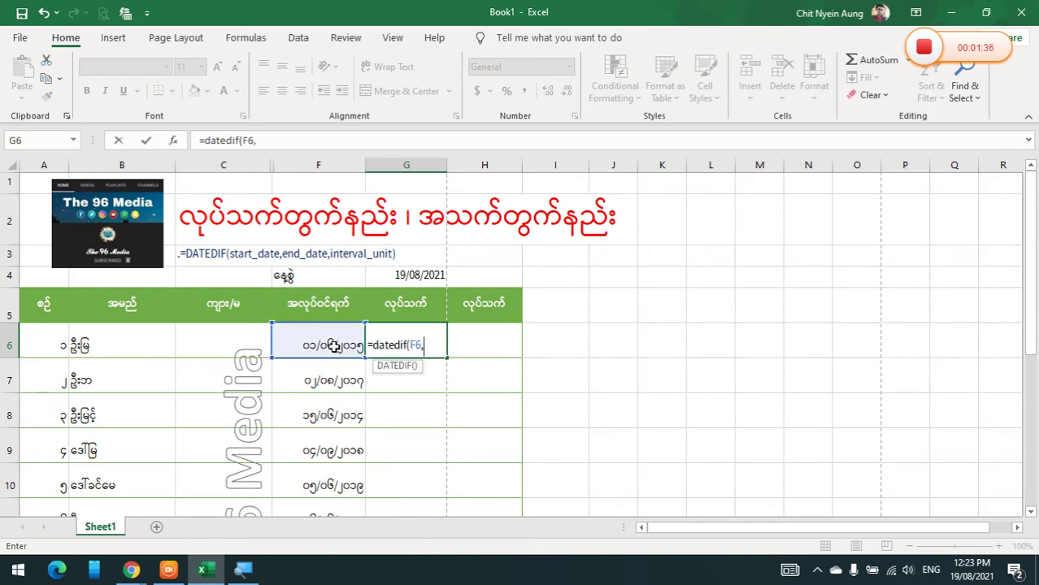
pyautogui.click(398, 278)
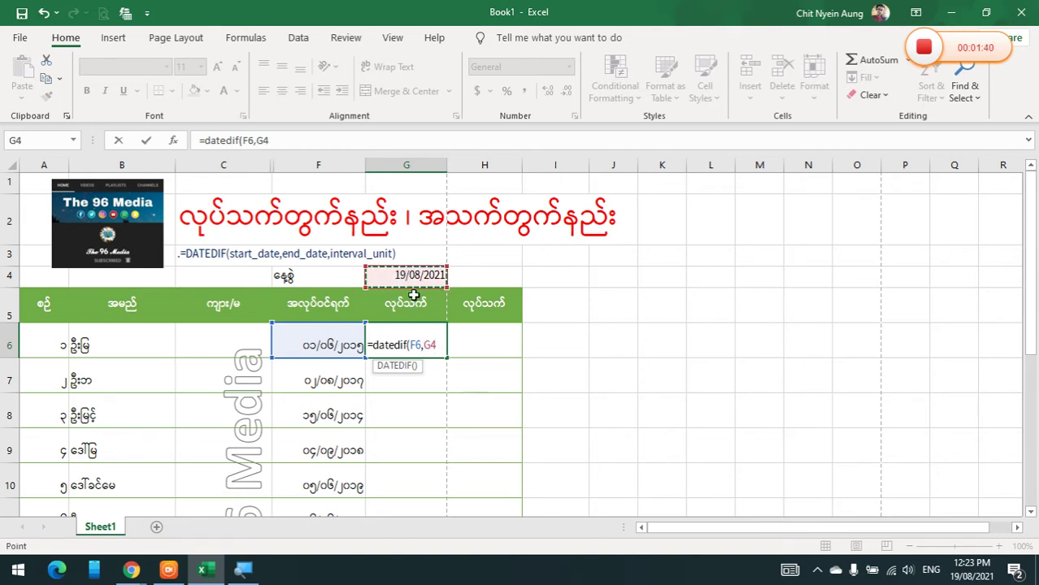
pyautogui.write(',"Y')
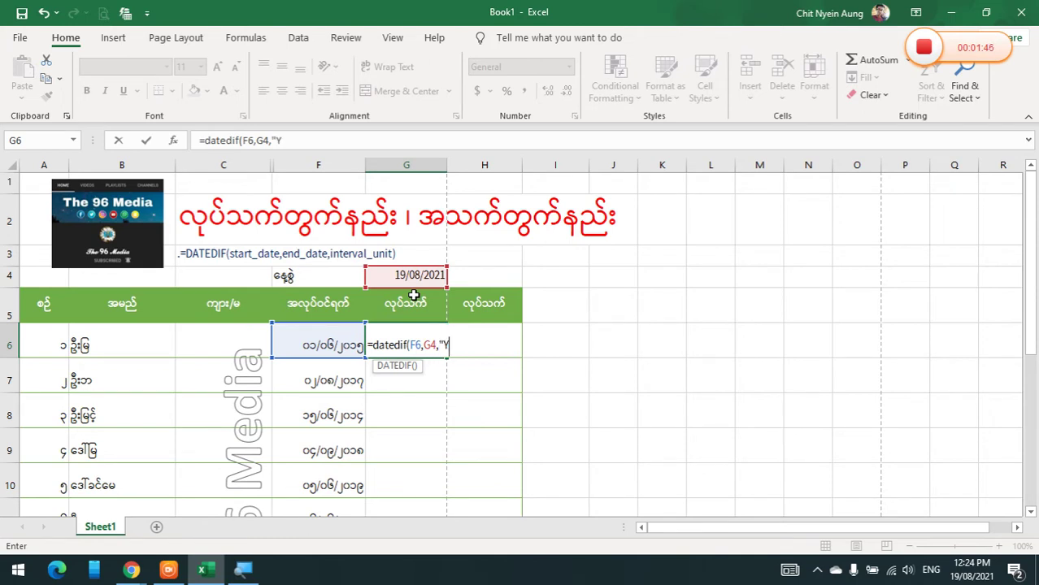
pyautogui.write('")')
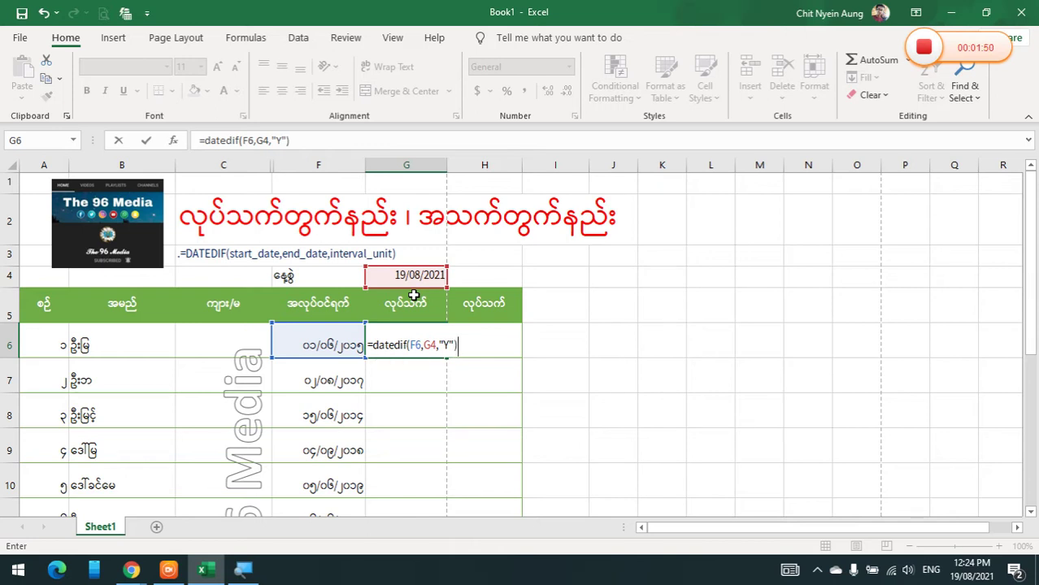
pyautogui.press('Return')
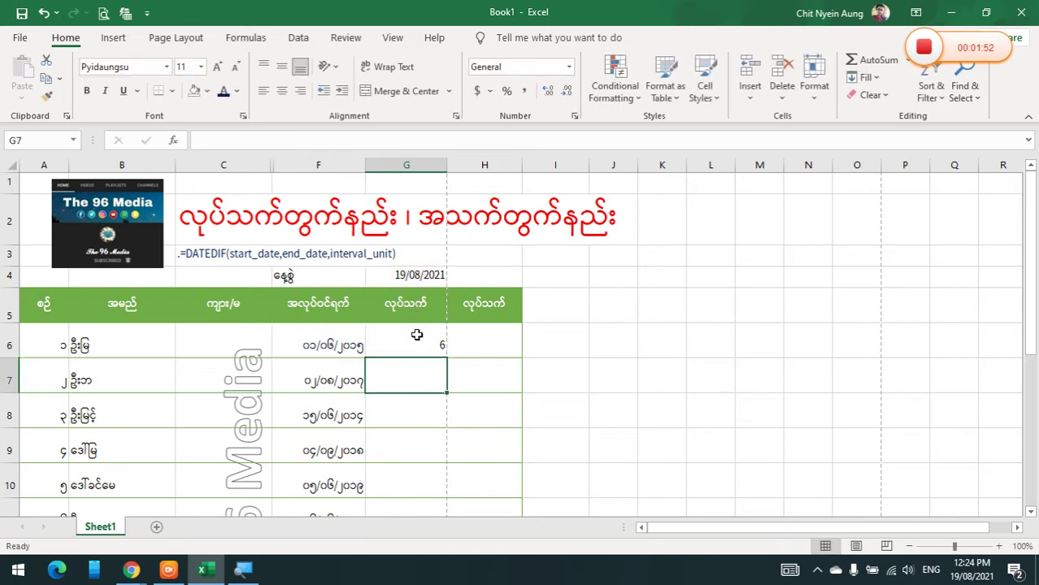
# - Try showing the years of service in G6 with two decimal places, and return the cell to whole numbers
pyautogui.click(417, 335)
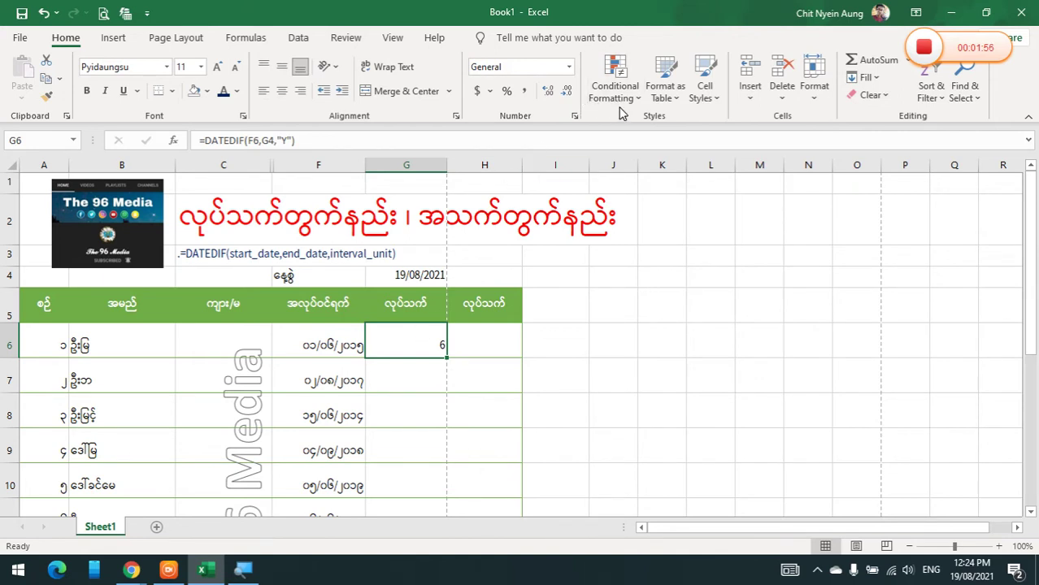
pyautogui.click(547, 92)
pyautogui.click(548, 92)
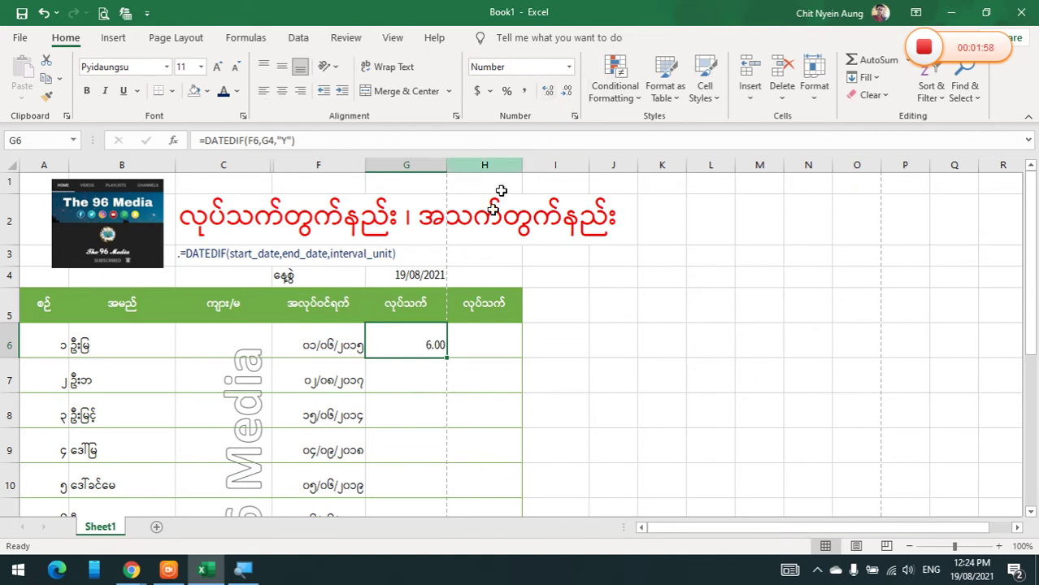
pyautogui.click(566, 91)
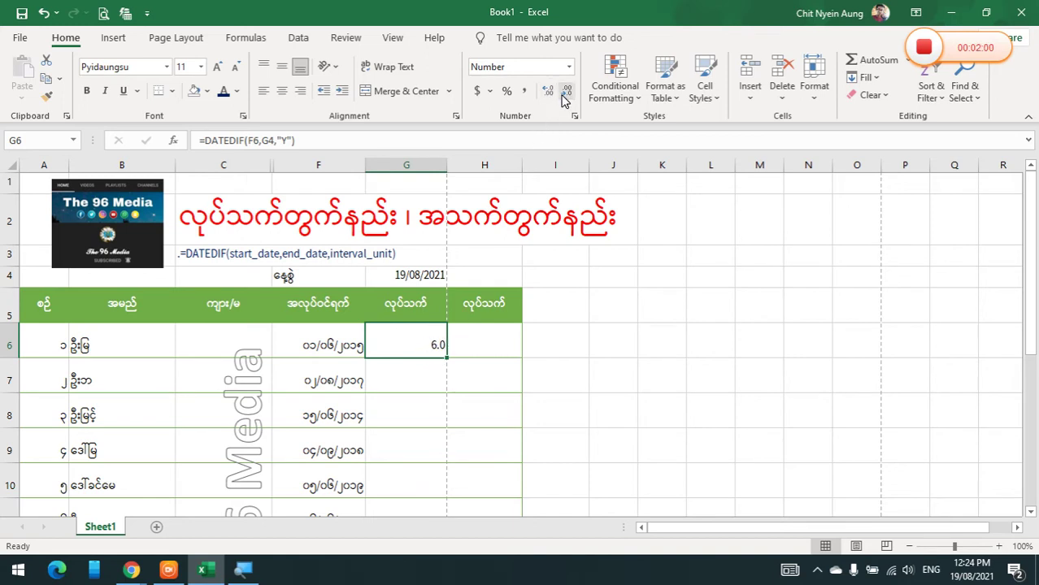
pyautogui.click(566, 91)
# - Make the end-date reference in G6's DATEDIF formula absolute as $G$4
pyautogui.click(269, 141)
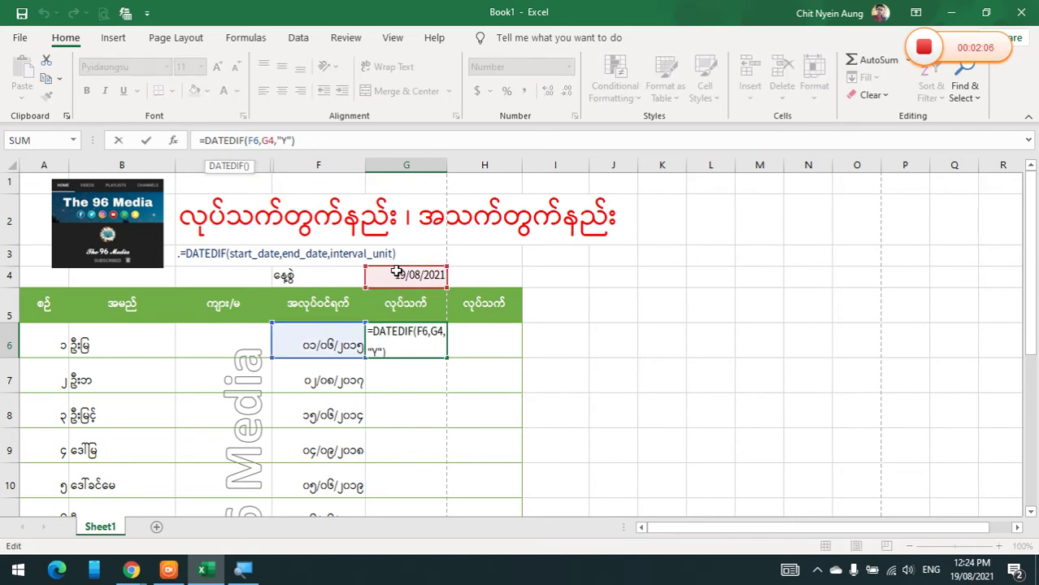
pyautogui.doubleClick(266, 141)
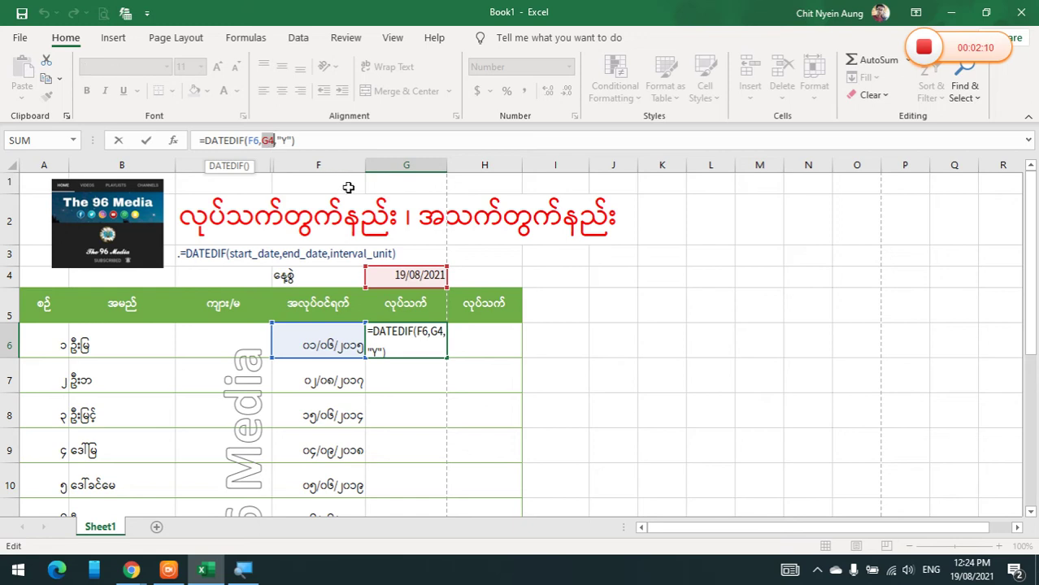
pyautogui.press('F4')
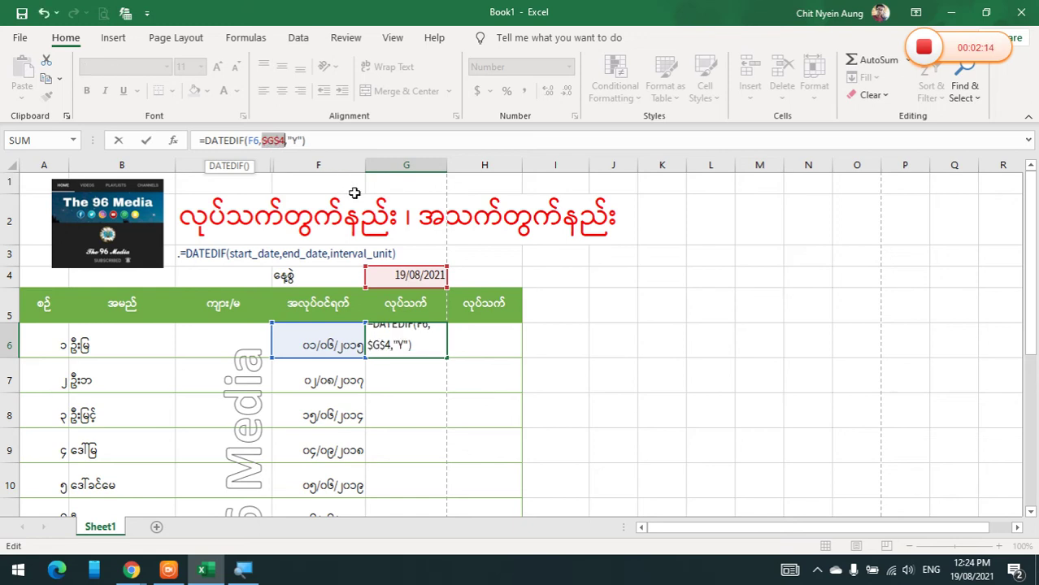
pyautogui.press('Return')
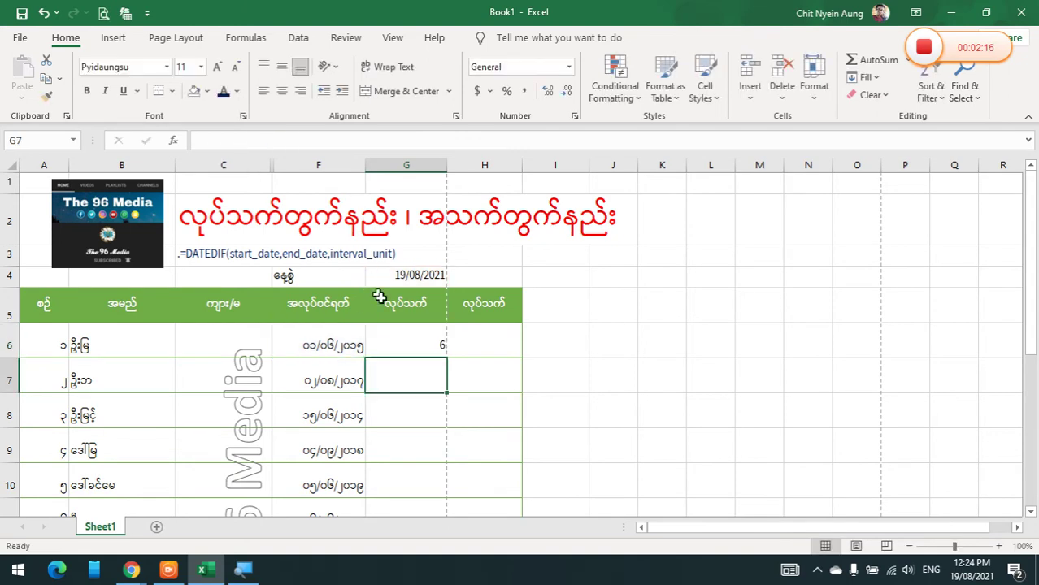
# - Fill the years-of-service formula from G6 down through G14 for all the employees
pyautogui.click(398, 345)
pyautogui.moveTo(448, 358); pyautogui.dragTo(436, 431)
pyautogui.scroll(1, 437, 422)
pyautogui.scroll(1, 436, 422)
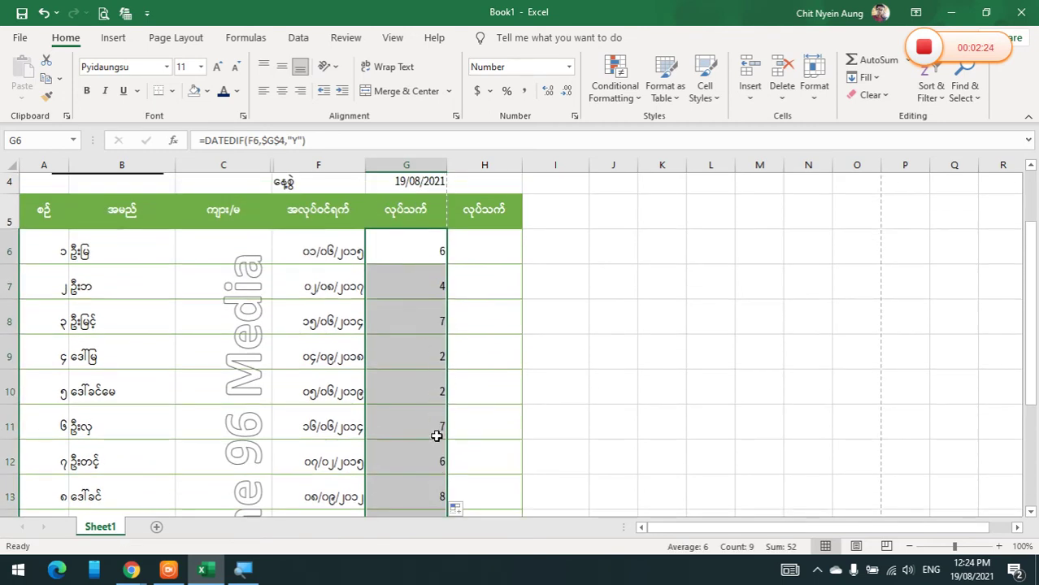
pyautogui.scroll(-2, 454, 461)
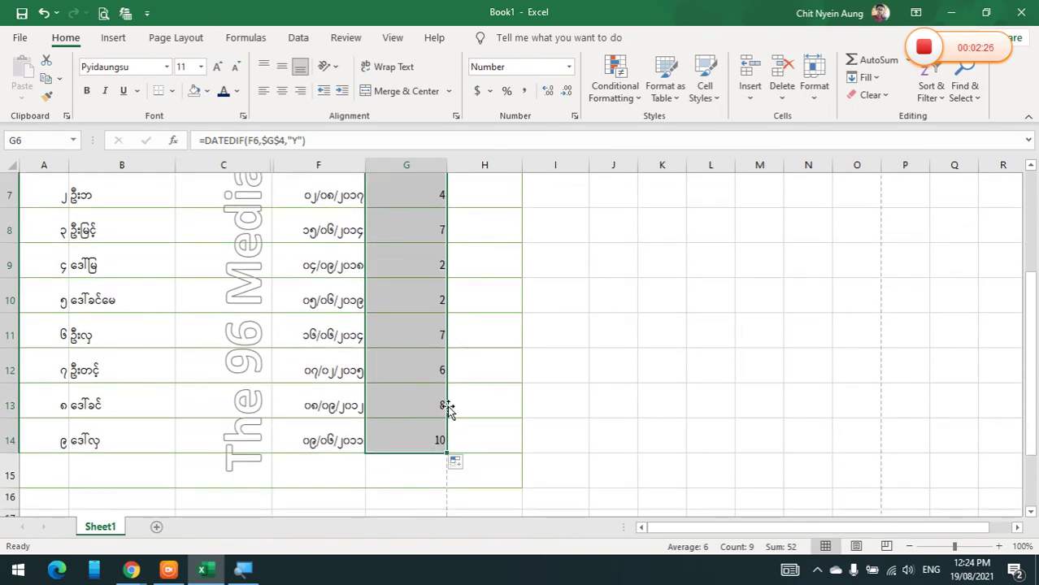
pyautogui.scroll(2, 455, 399)
# - Enter =(G4-F6)/365.25 in cell H6 to calculate the first employee's service in fractional years
pyautogui.click(497, 358)
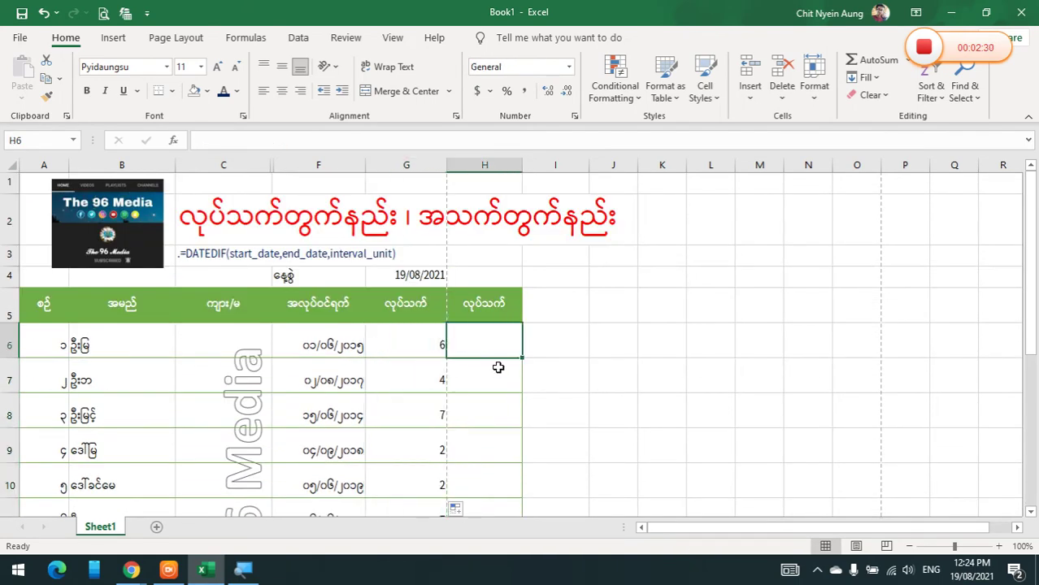
pyautogui.write('=')
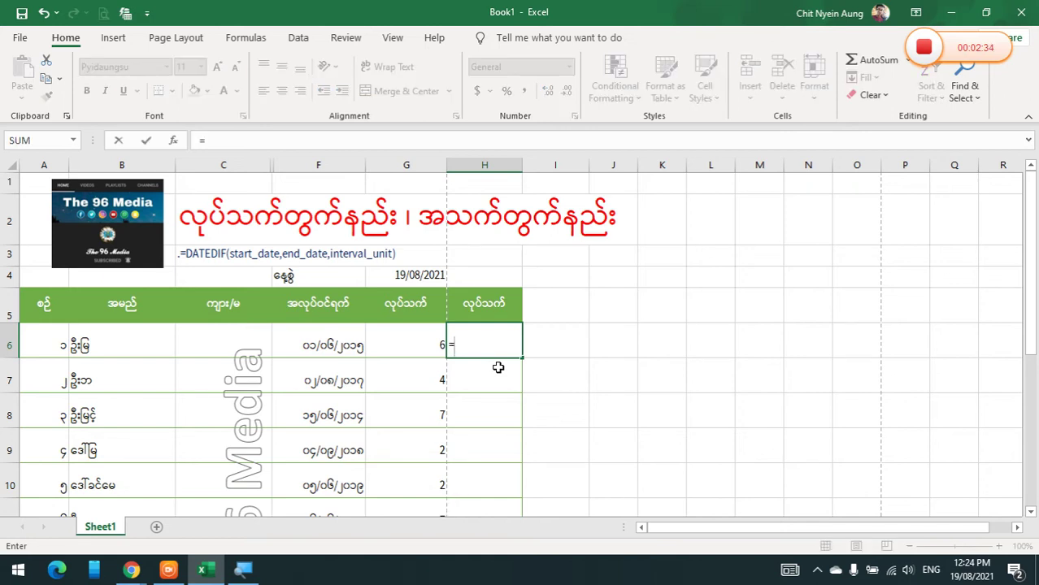
pyautogui.click(417, 276)
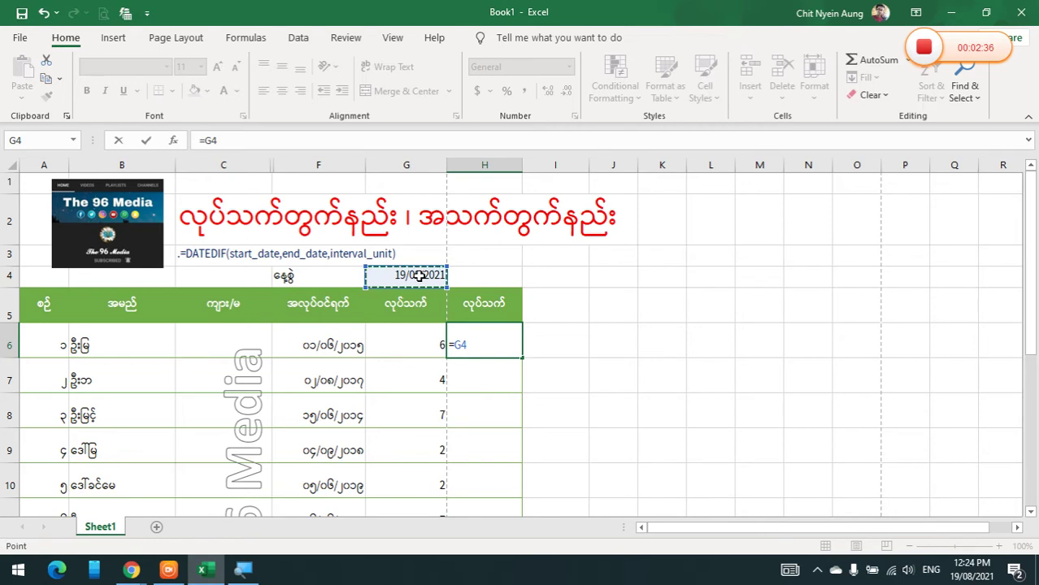
pyautogui.write('-')
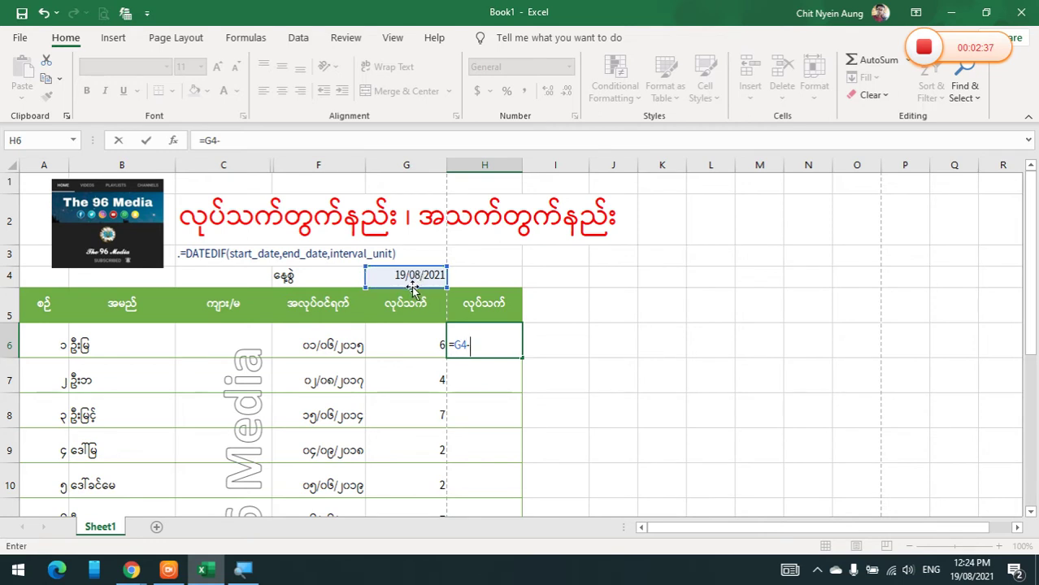
pyautogui.click(335, 351)
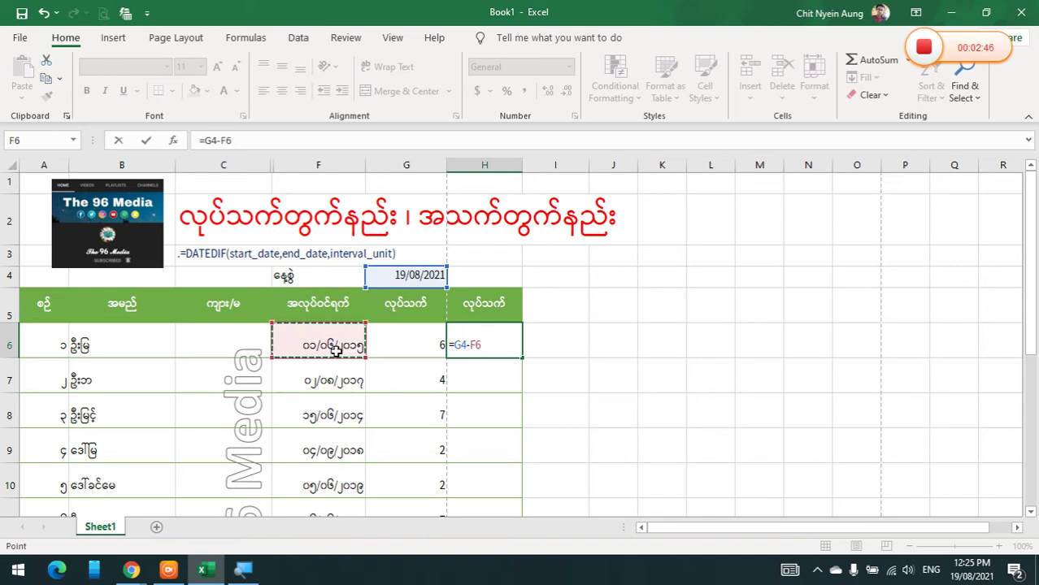
pyautogui.click(453, 346)
pyautogui.write('(G4-F6')
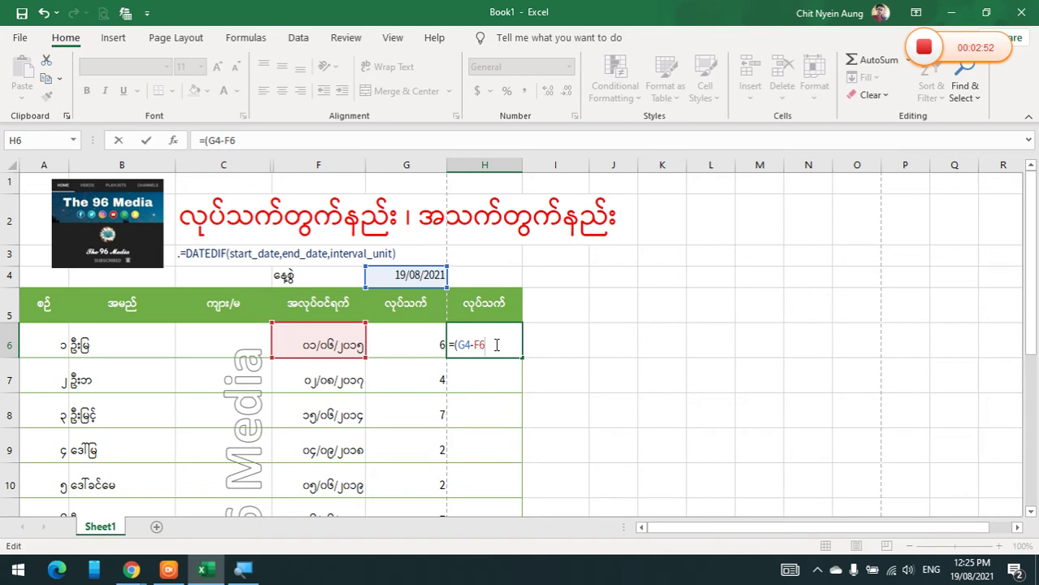
pyautogui.write(')/365.25')
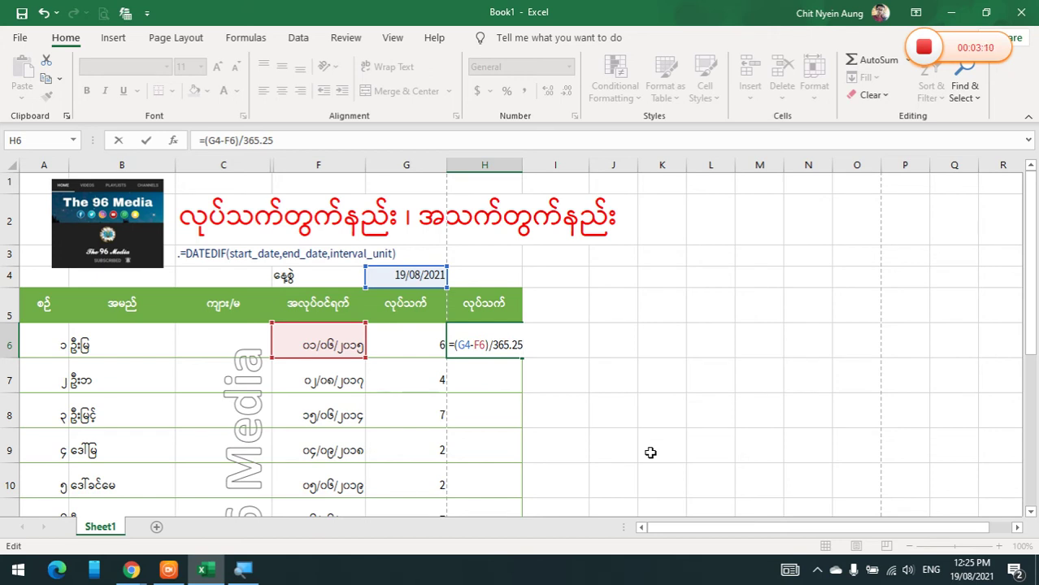
pyautogui.press('Return')
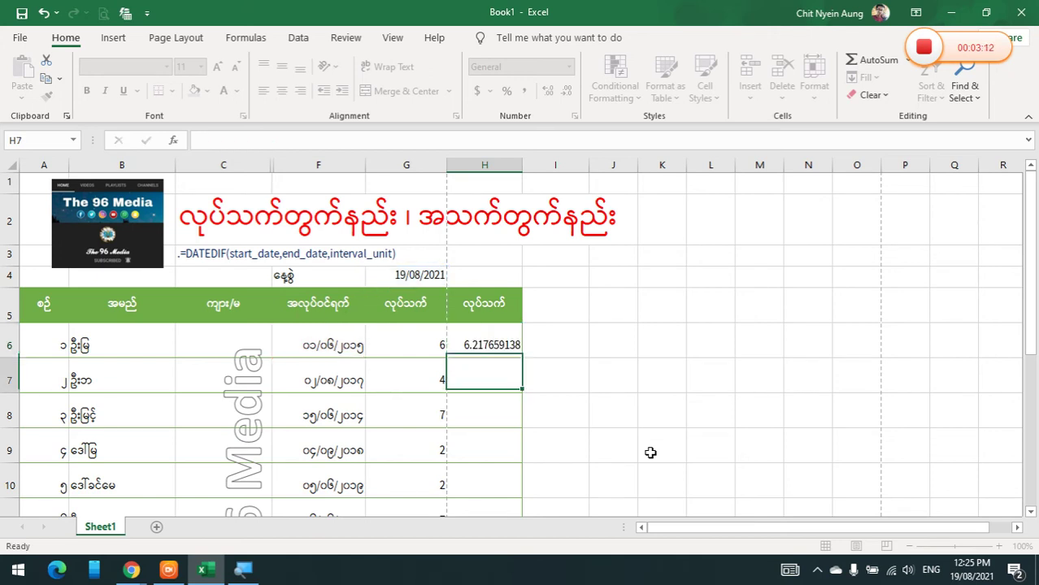
# - Reduce the service length in H6 to two decimal places
pyautogui.click(490, 349)
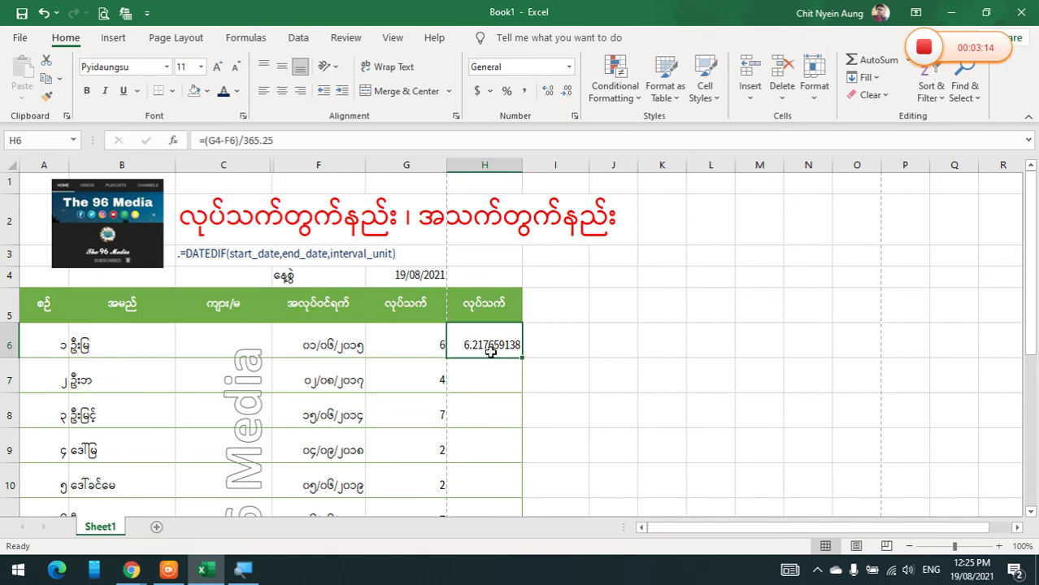
pyautogui.click(567, 95)
pyautogui.click(567, 95)
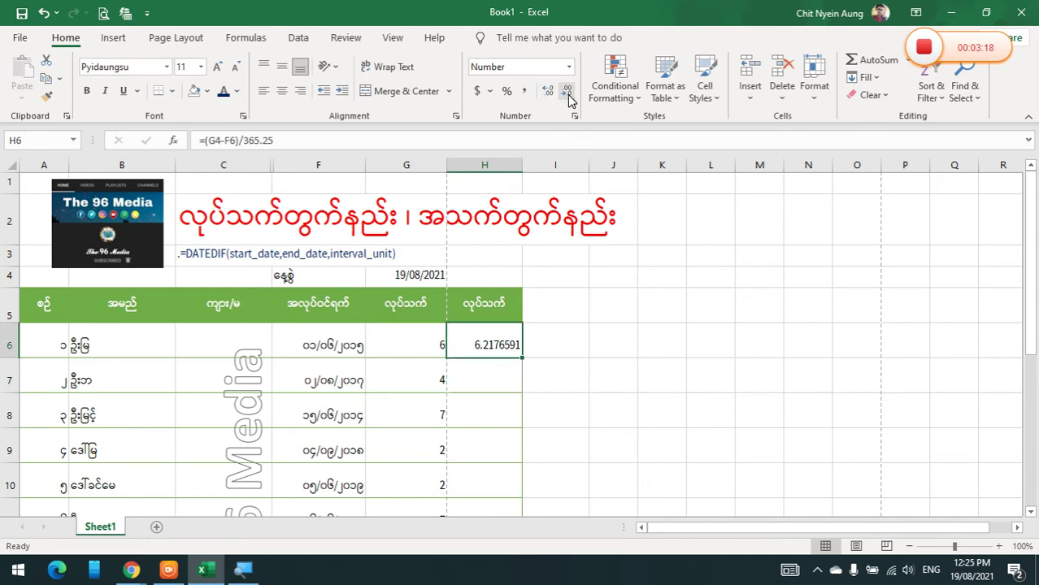
pyautogui.click(568, 96)
pyautogui.click(569, 95)
pyautogui.click(568, 96)
pyautogui.click(568, 96)
pyautogui.click(568, 96)
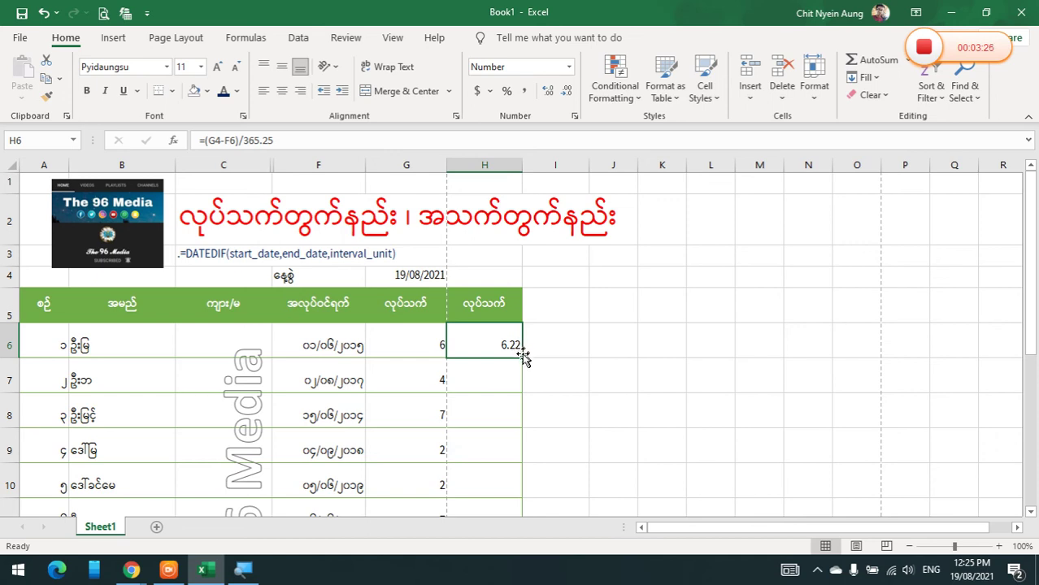
# - Make the end-date reference in H6's formula absolute, giving =($G$4-F6)/365.25
pyautogui.click(216, 141)
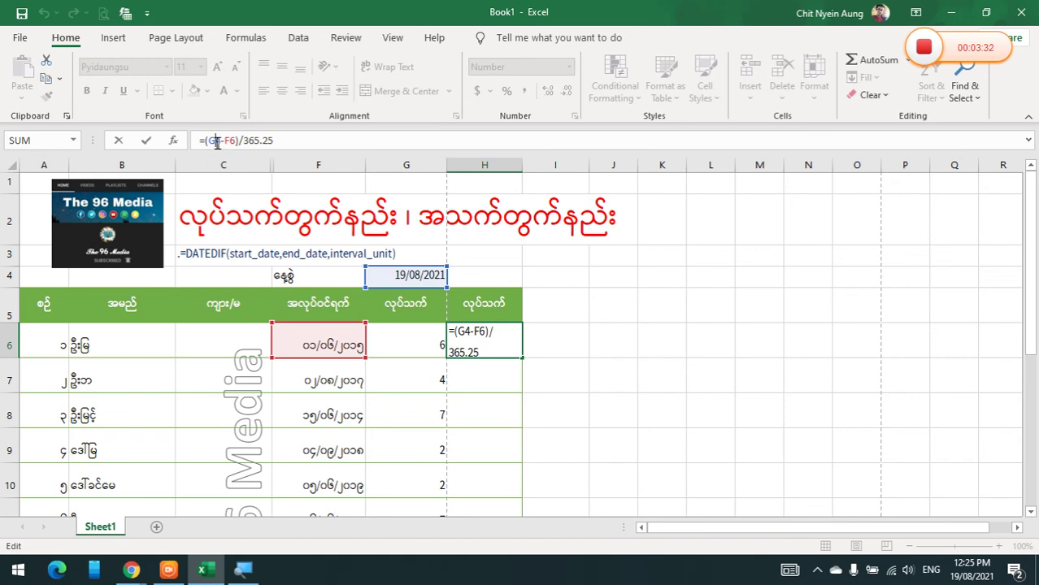
pyautogui.doubleClick(213, 144)
pyautogui.press('F4')
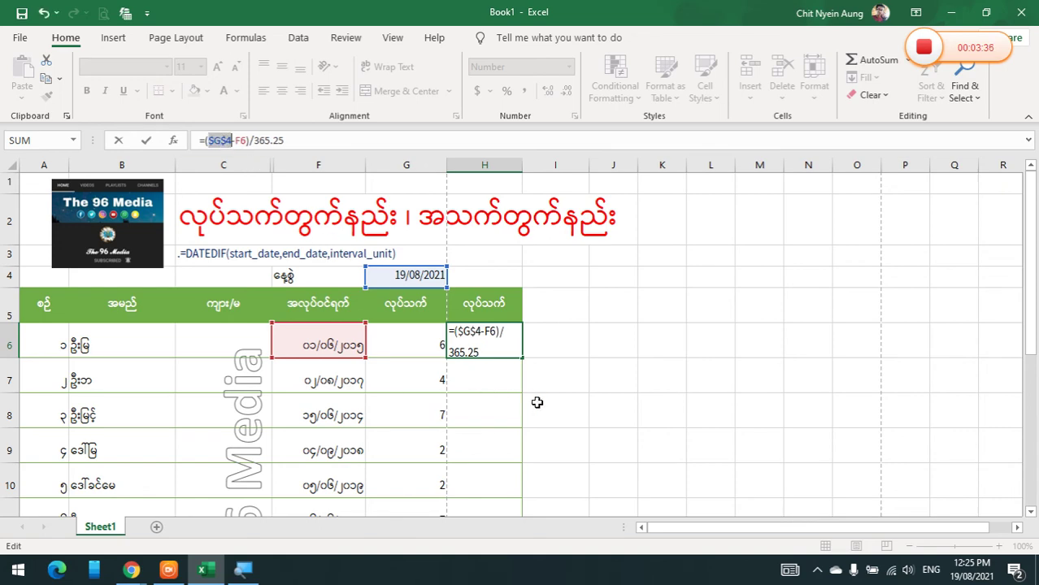
pyautogui.press('Return')
pyautogui.press('Up')
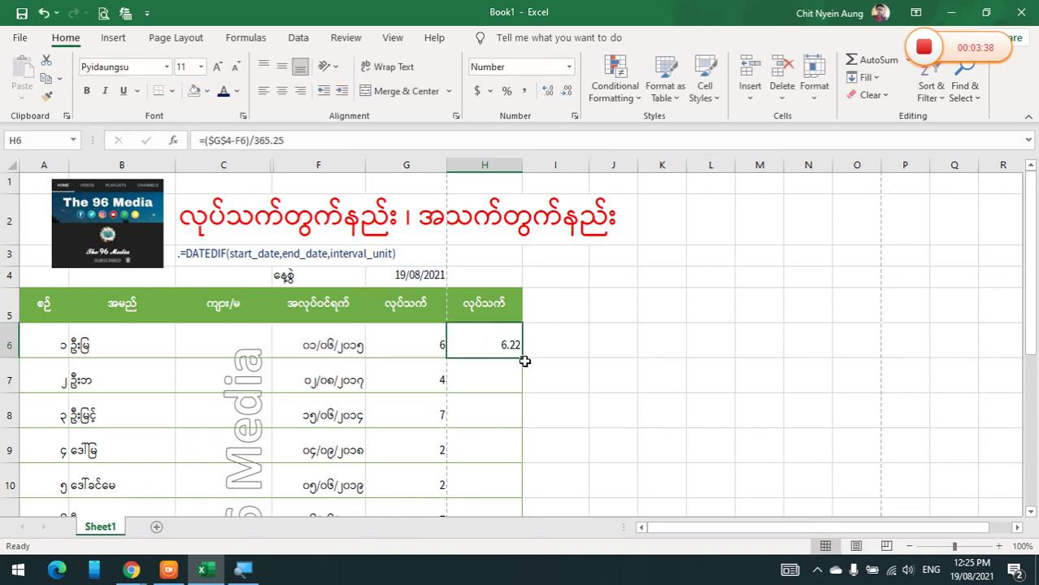
# - Fill the fractional-years formula from H6 down through H14 for all the employees
pyautogui.moveTo(525, 358); pyautogui.dragTo(552, 434)
pyautogui.scroll(1, 553, 428)
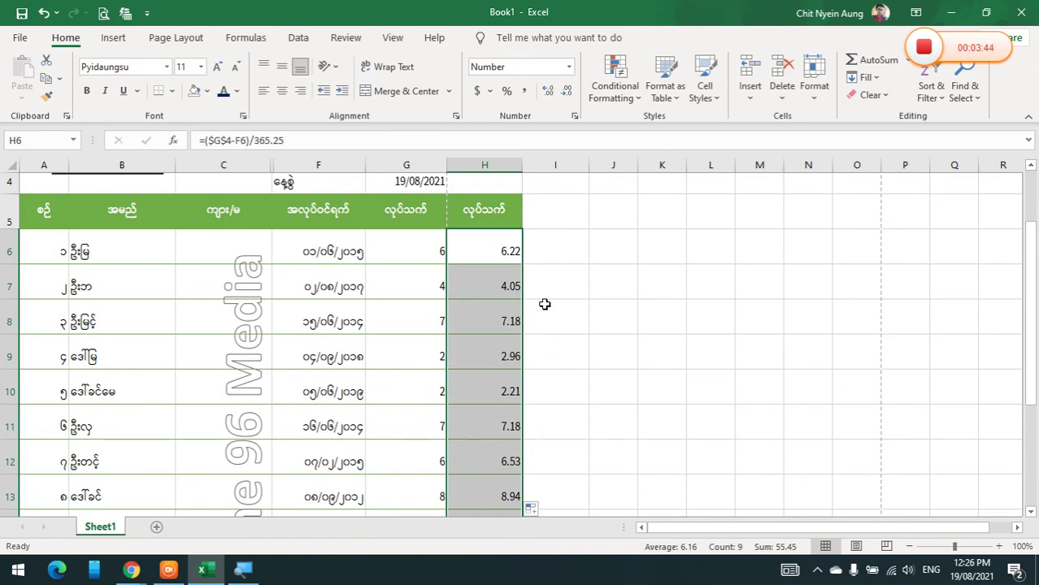
pyautogui.click(498, 314)
pyautogui.click(540, 326)
pyautogui.click(514, 325)
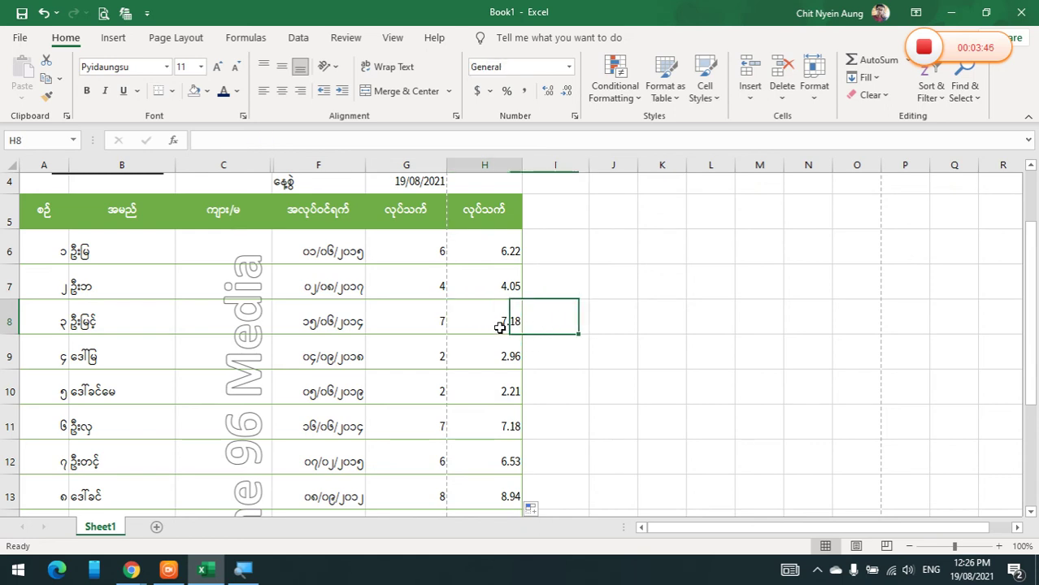
# - Switch H6 to the General number format and reduce it back to two decimal places
pyautogui.click(503, 275)
pyautogui.click(501, 245)
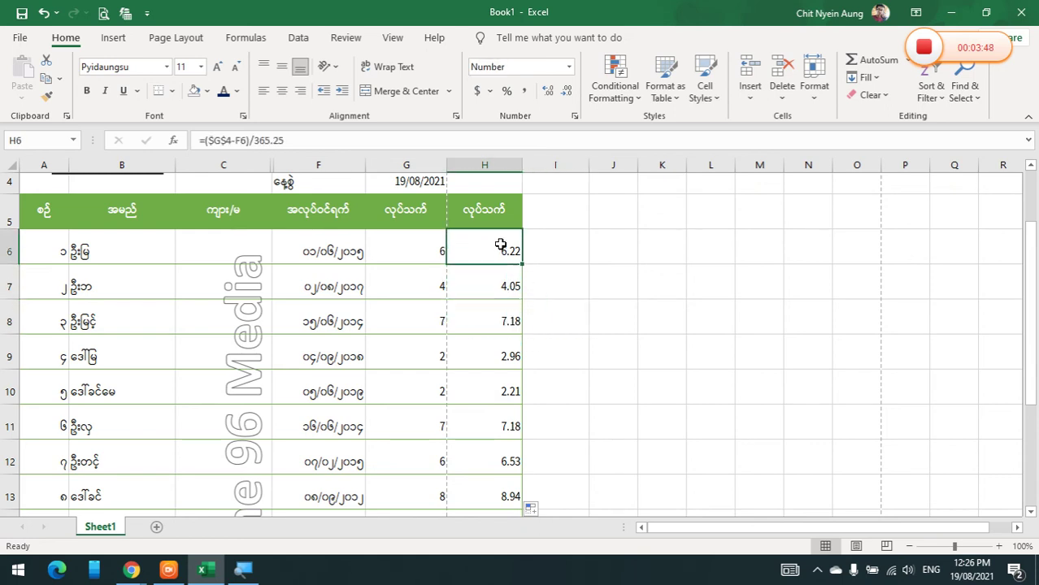
pyautogui.click(569, 66)
pyautogui.click(568, 98)
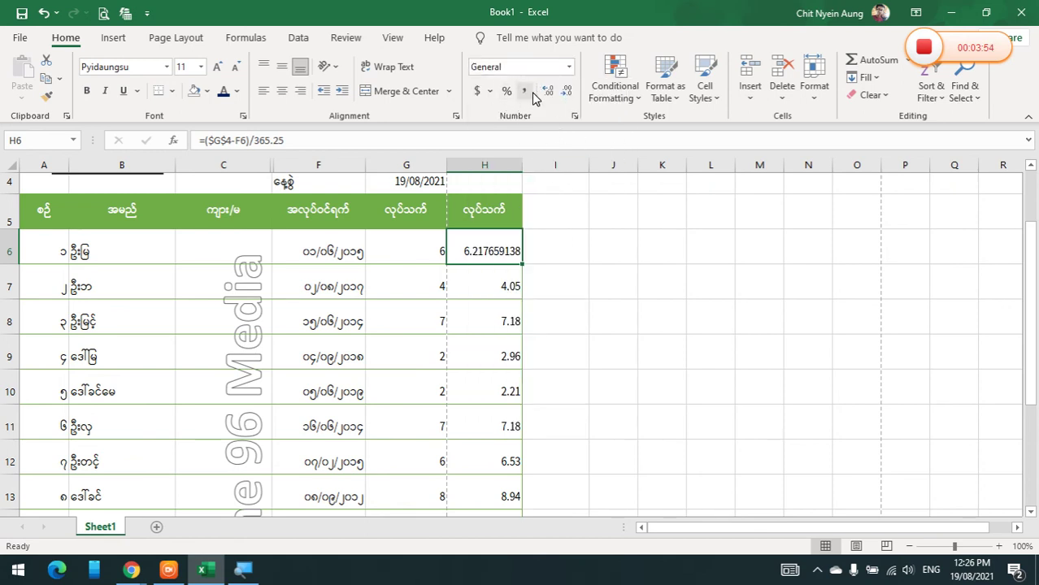
pyautogui.click(565, 96)
pyautogui.click(564, 96)
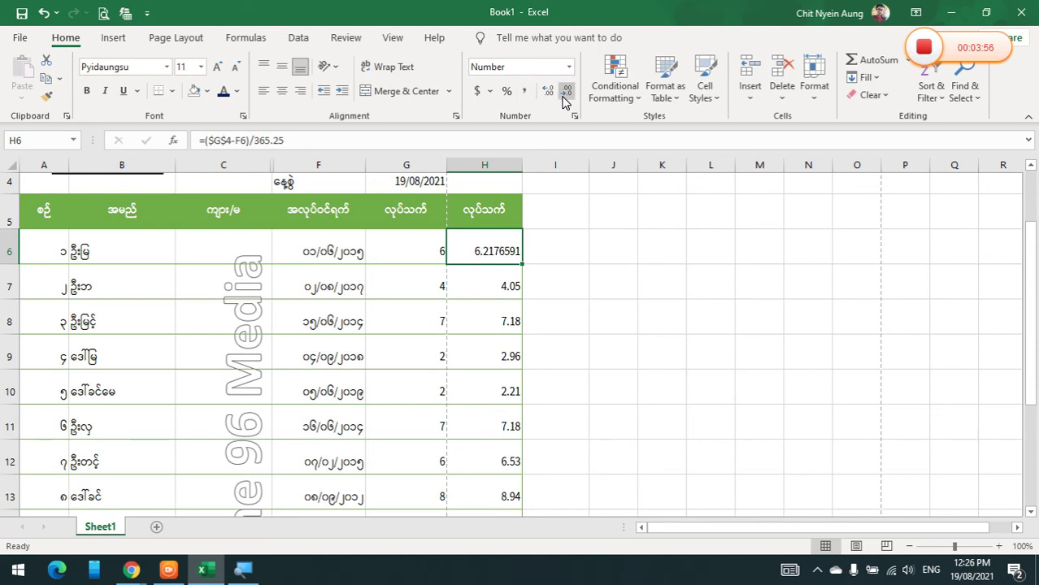
pyautogui.click(564, 96)
pyautogui.click(564, 96)
pyautogui.click(564, 96)
pyautogui.click(565, 96)
pyautogui.click(564, 96)
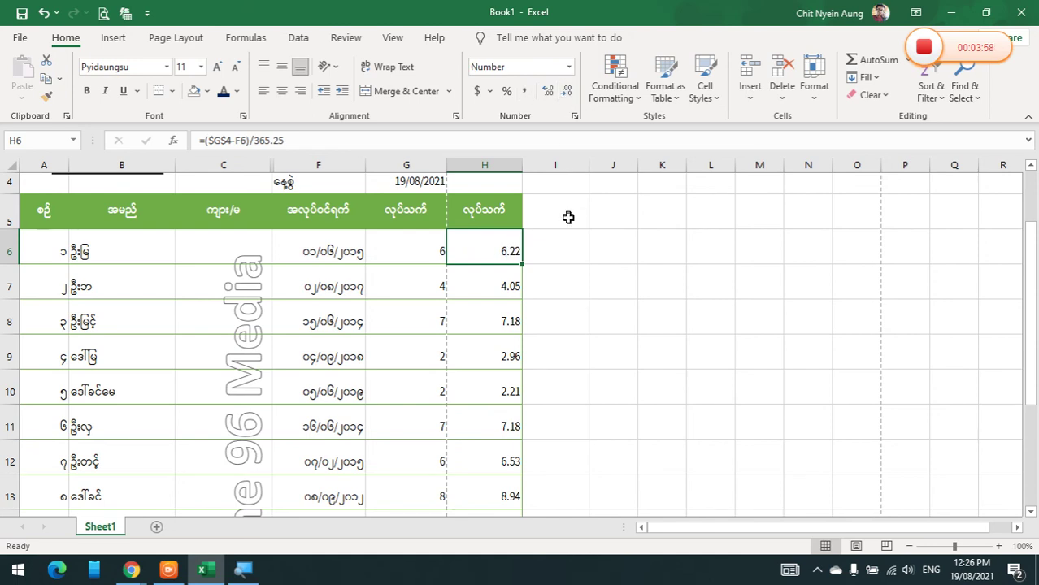
pyautogui.click(547, 274)
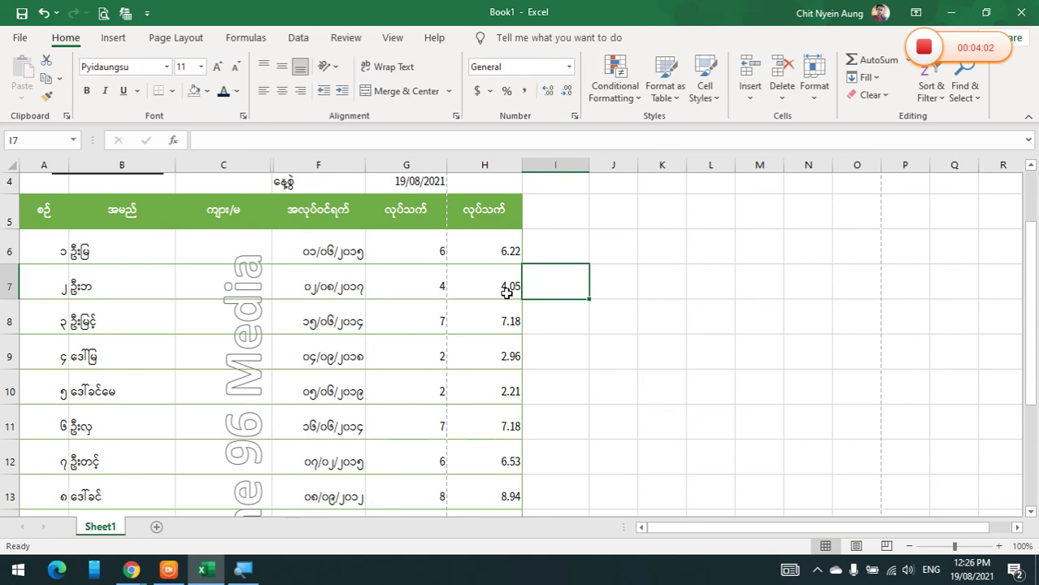
pyautogui.scroll(1, 451, 291)
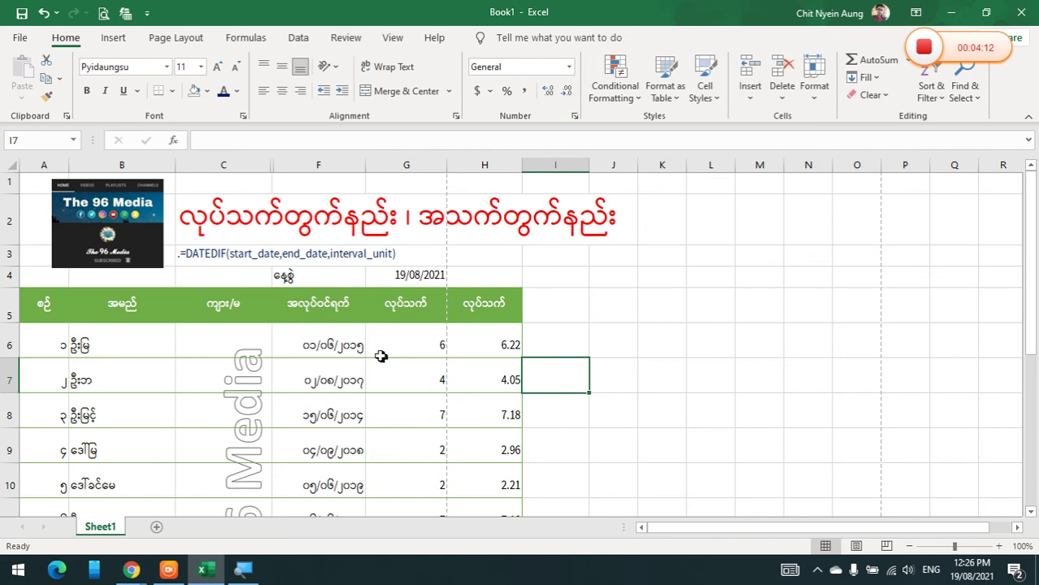
pyautogui.click(243, 333)
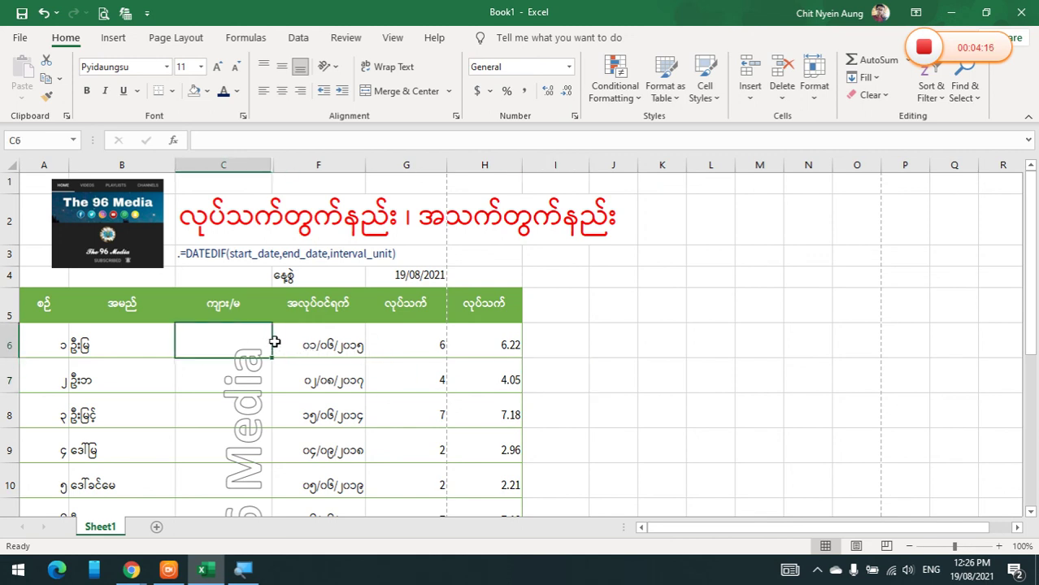